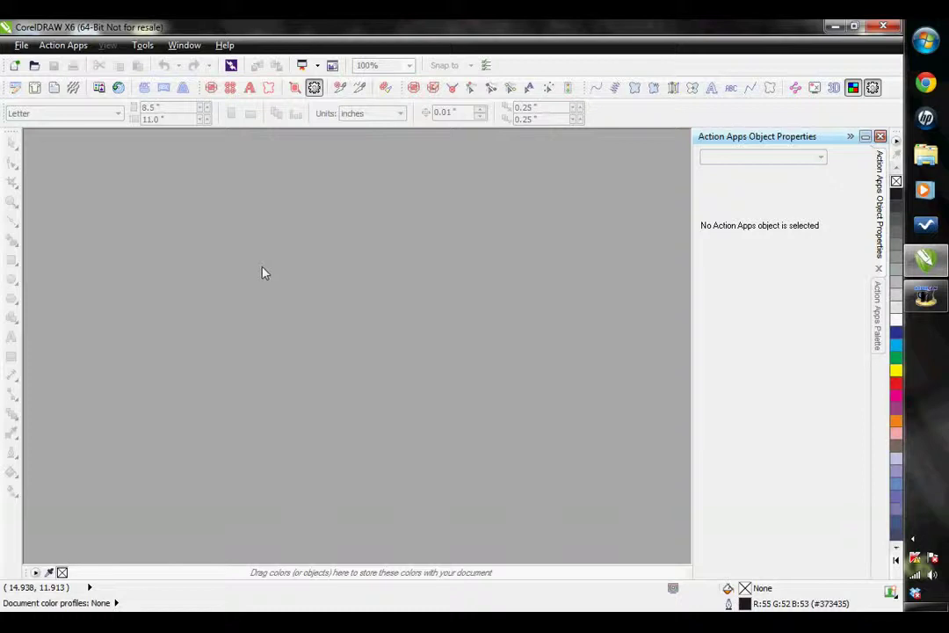
Step: Create a new Letter-size document, 8.5 by 11 inches, with the default settings
left_click(14, 67)
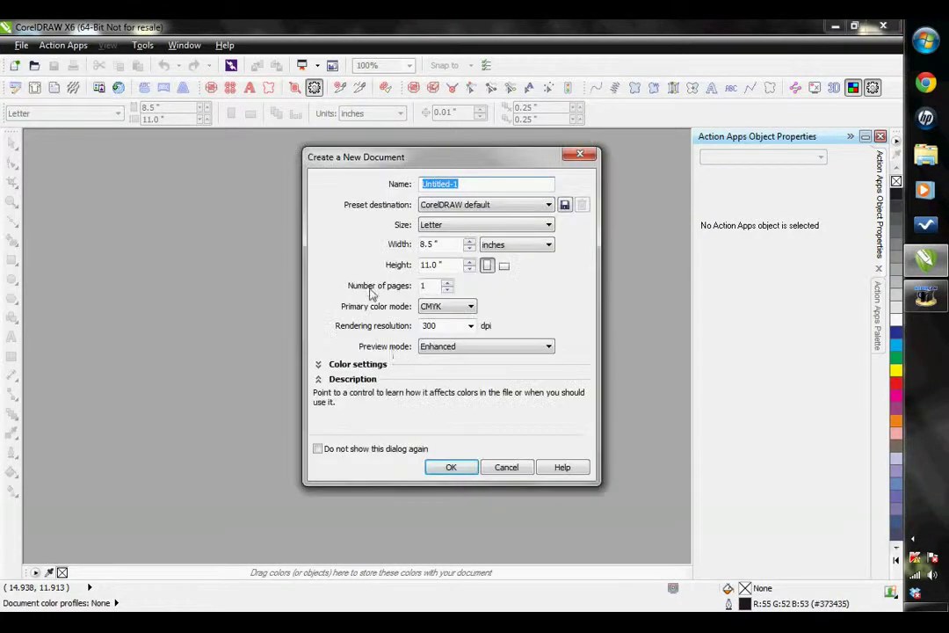
left_click(442, 468)
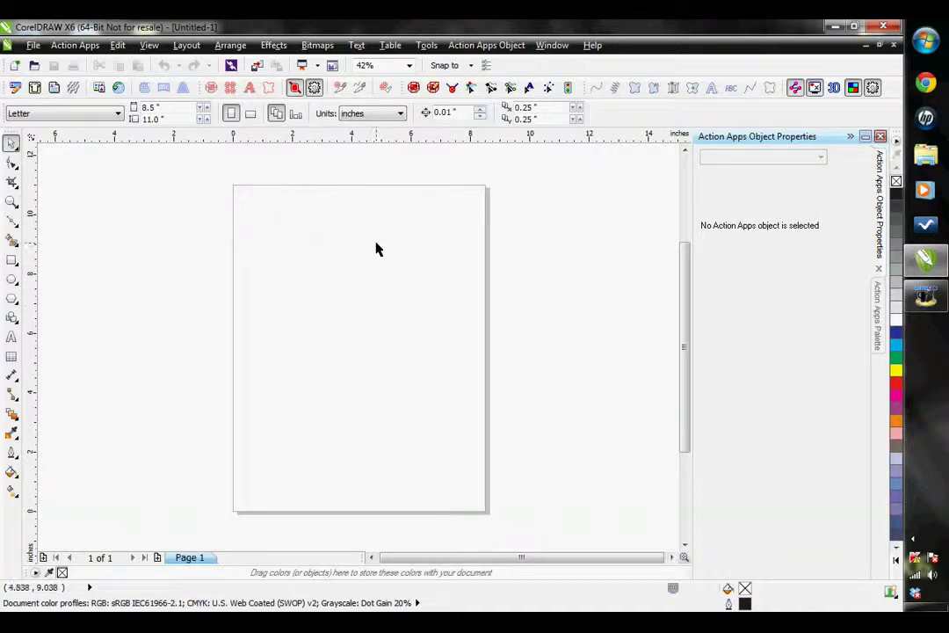
Step: Draw a horizontal line across the middle of the page and convert it into a rhinestone text object
left_click(11, 220)
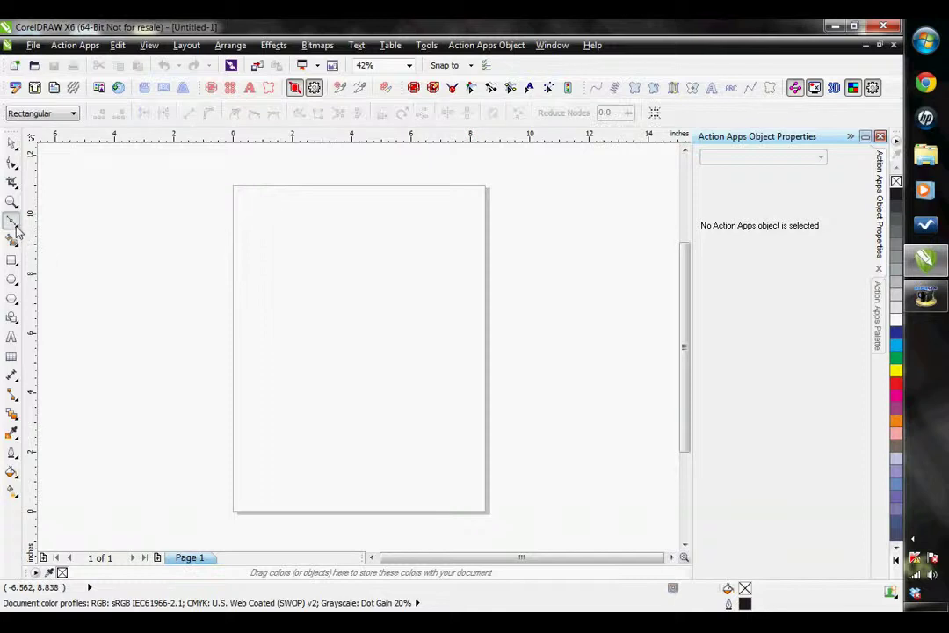
left_click(14, 227)
left_click(64, 262)
left_click(245, 330)
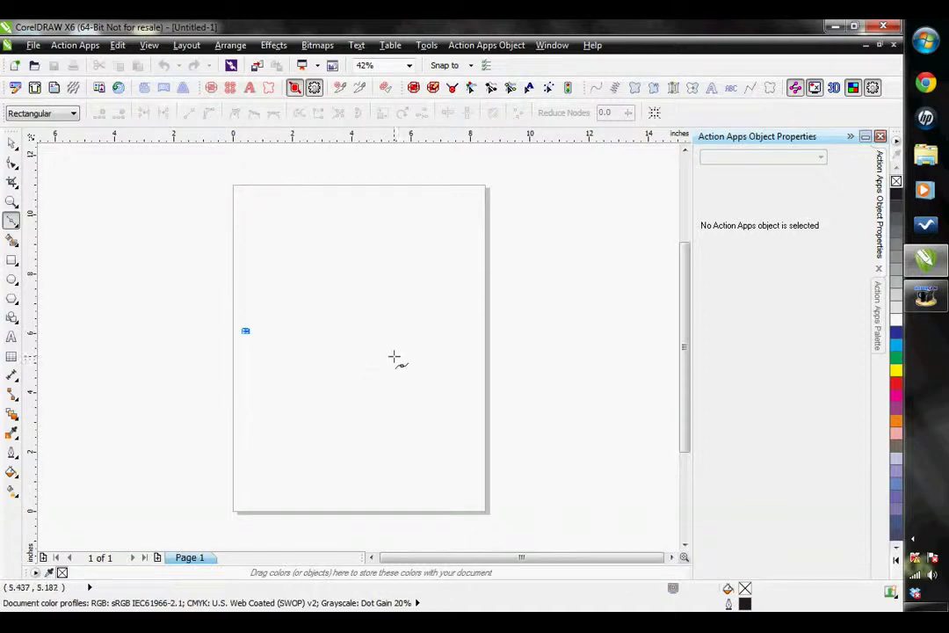
left_click(468, 334)
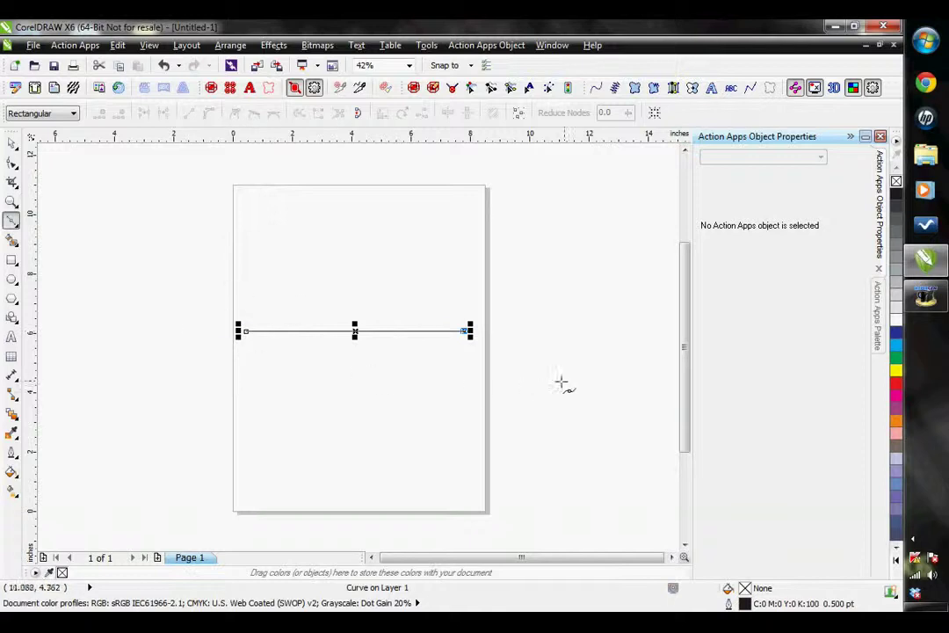
left_click(250, 89)
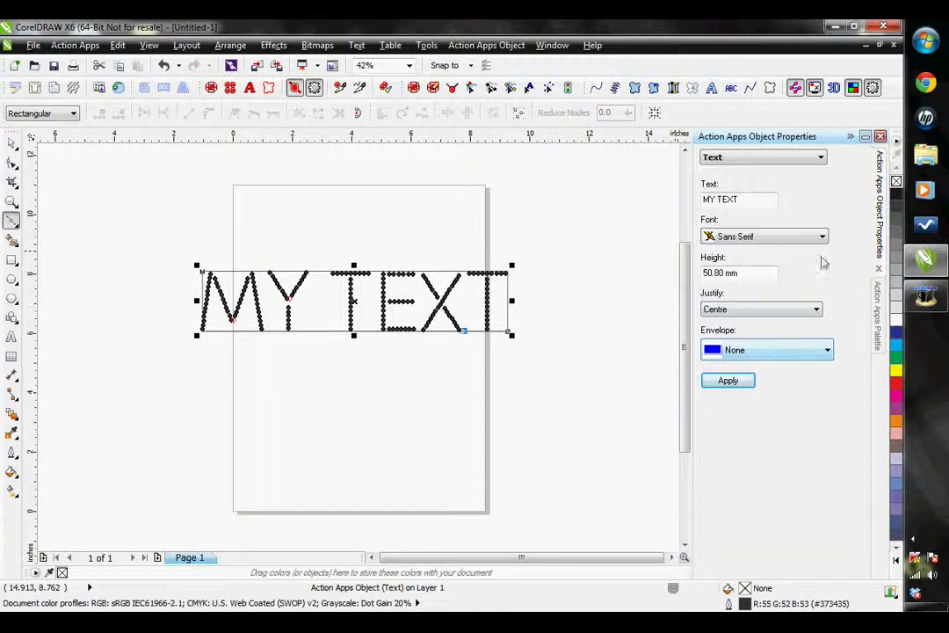
Step: Set the rhinestone size of the placeholder text to SS 6 (2.5mm) and apply it
left_click(775, 159)
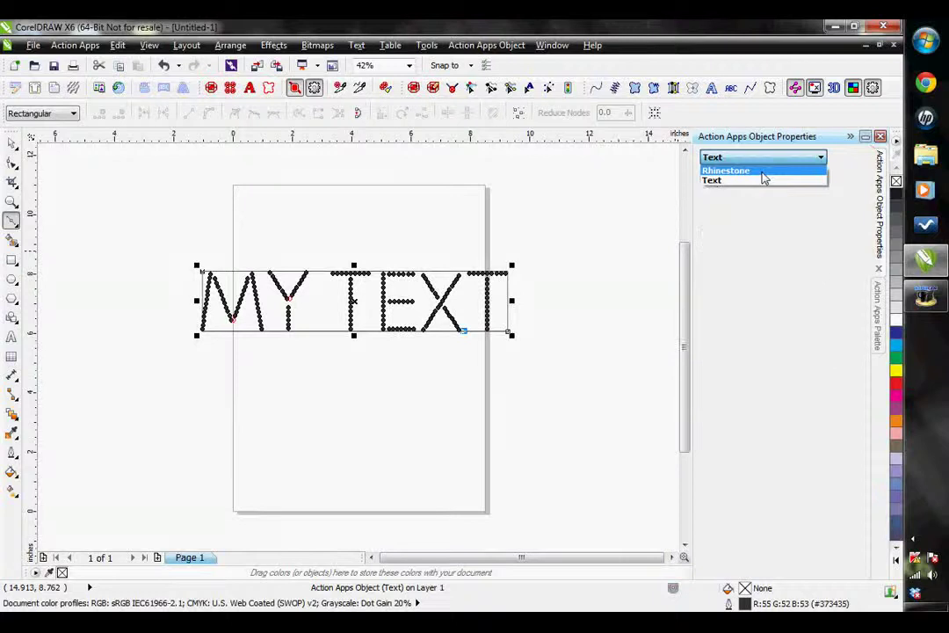
left_click(763, 172)
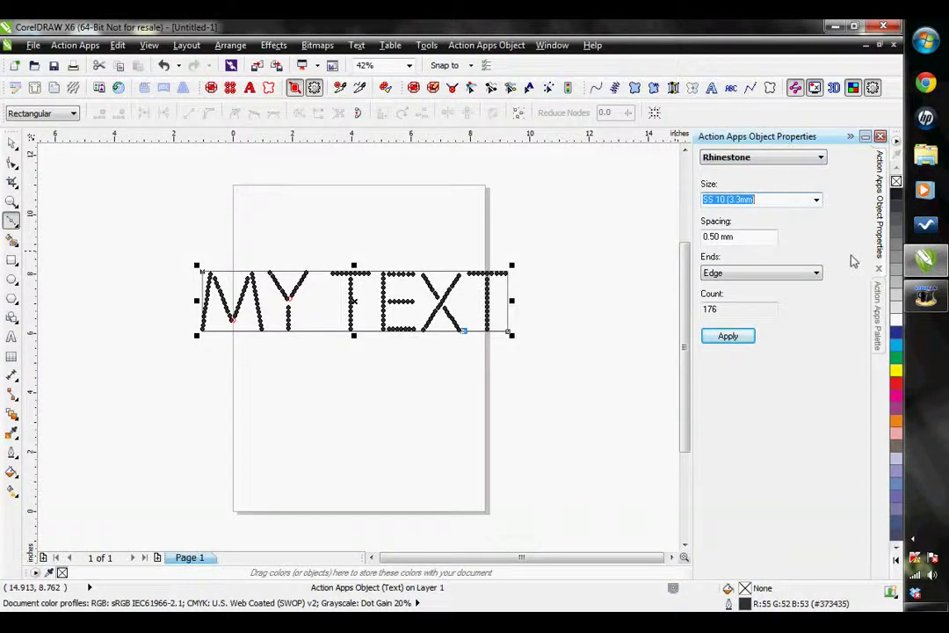
left_click(817, 203)
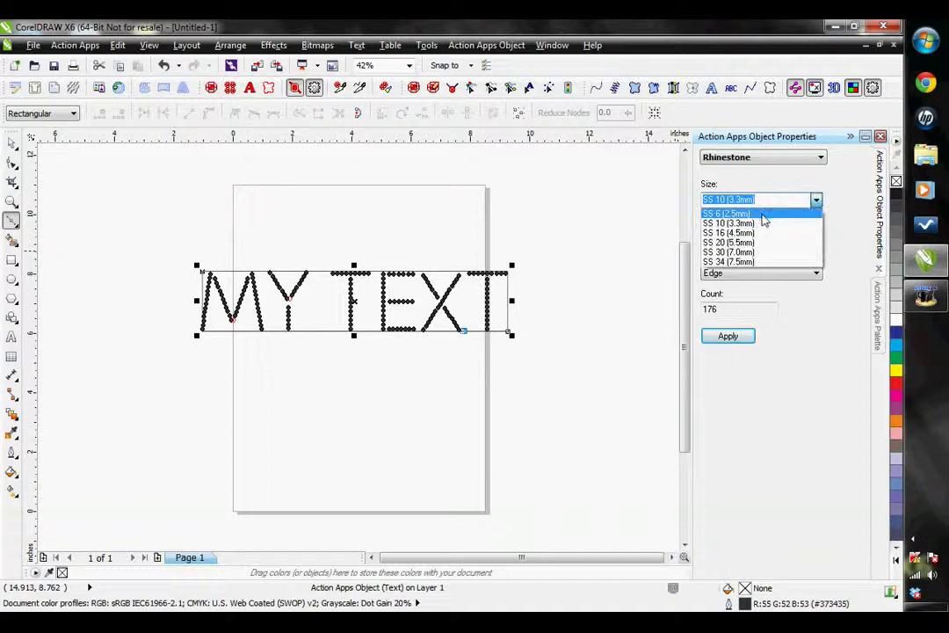
left_click(811, 216)
left_click(727, 338)
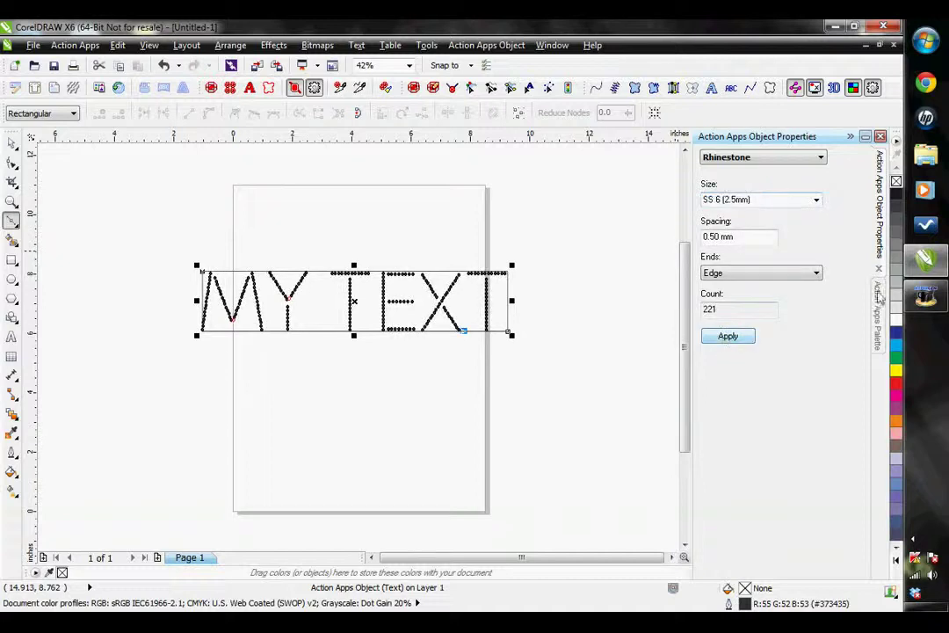
Step: Set the rhinestone size of the placeholder text to SS 16 (4.5mm) and apply it
left_click(817, 201)
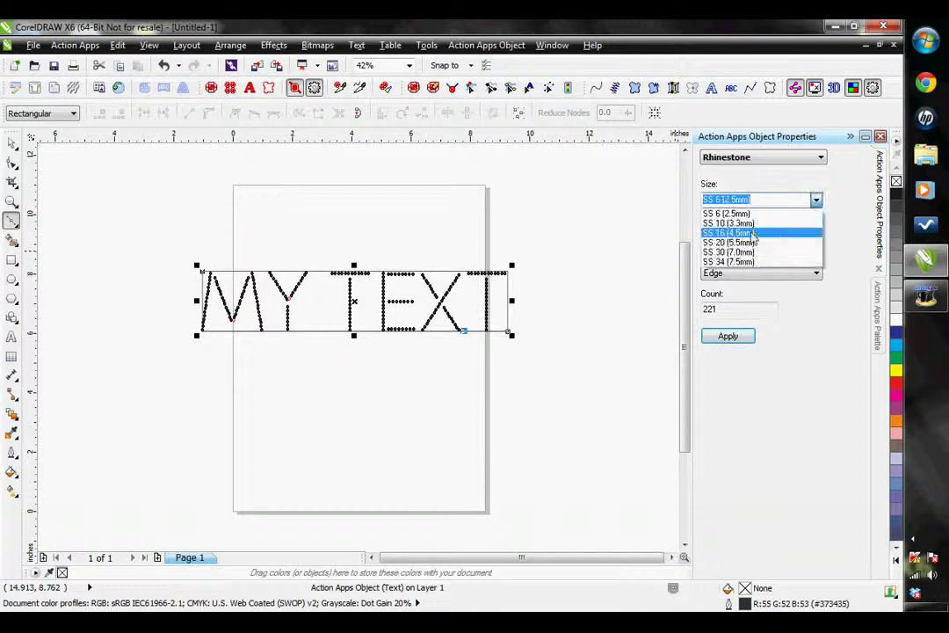
left_click(761, 232)
left_click(728, 336)
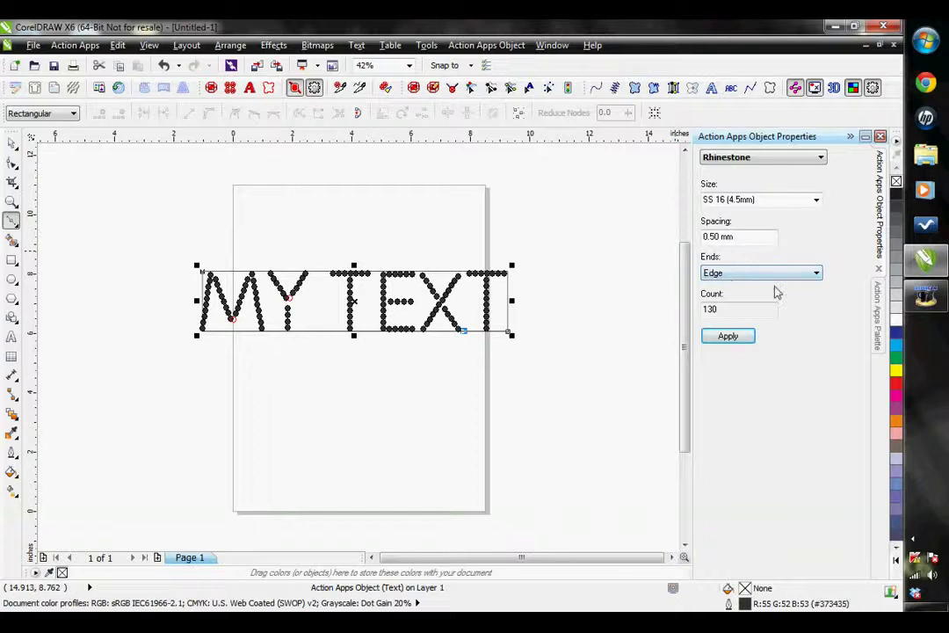
Step: Set the rhinestone size of the placeholder text back to SS 10 (3.3mm) and apply it
left_click(816, 199)
left_click(749, 220)
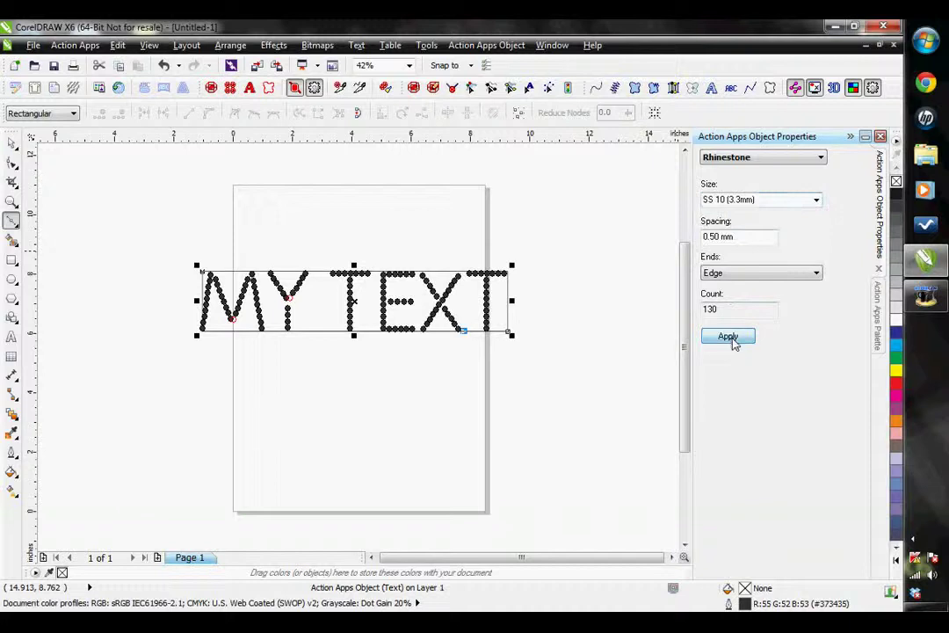
left_click(732, 338)
Step: Replace the placeholder wording of the rhinestone text object with "Go Tigers"
left_click(770, 159)
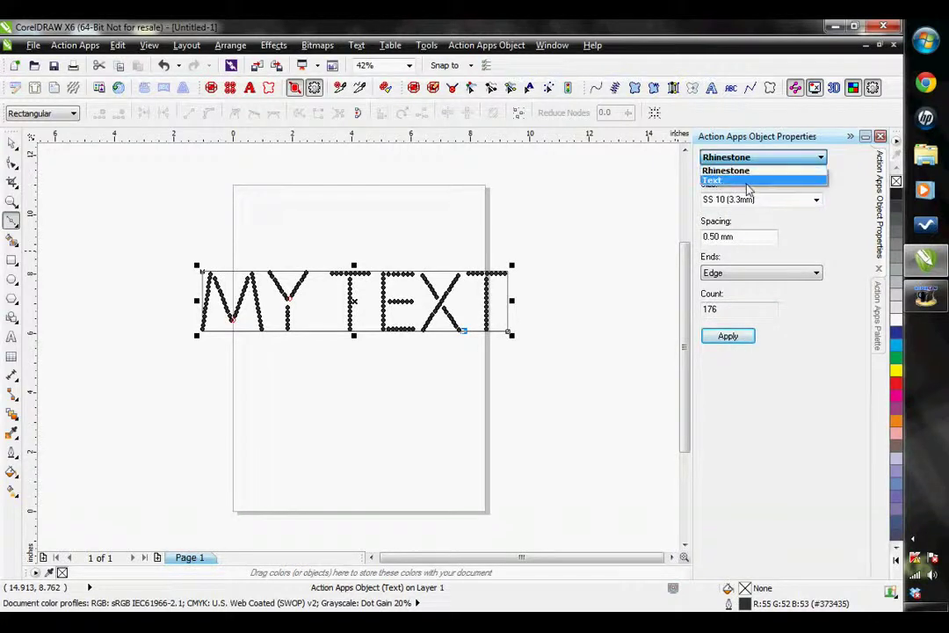
left_click(749, 181)
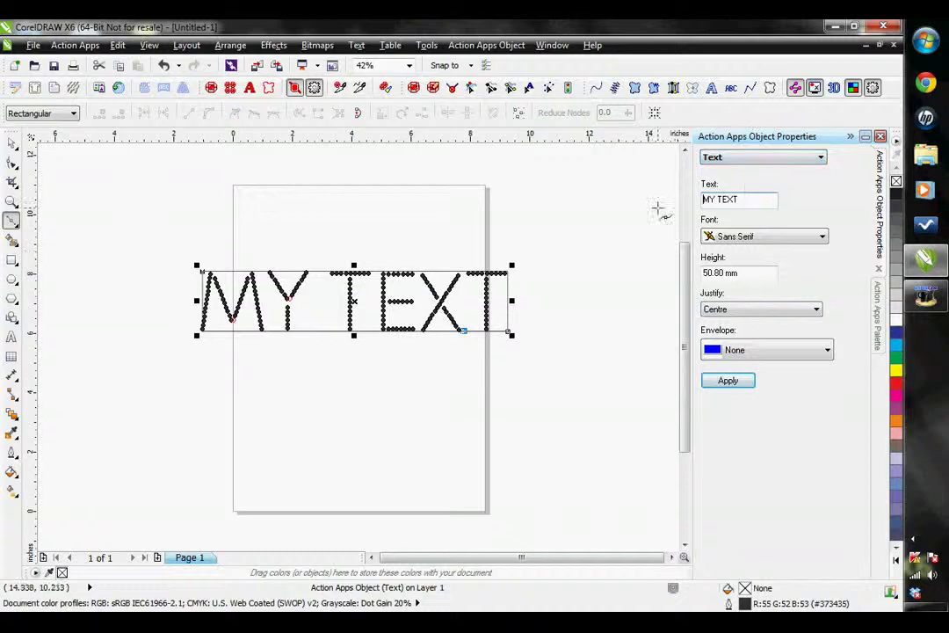
left_click_drag(760, 200, 669, 194)
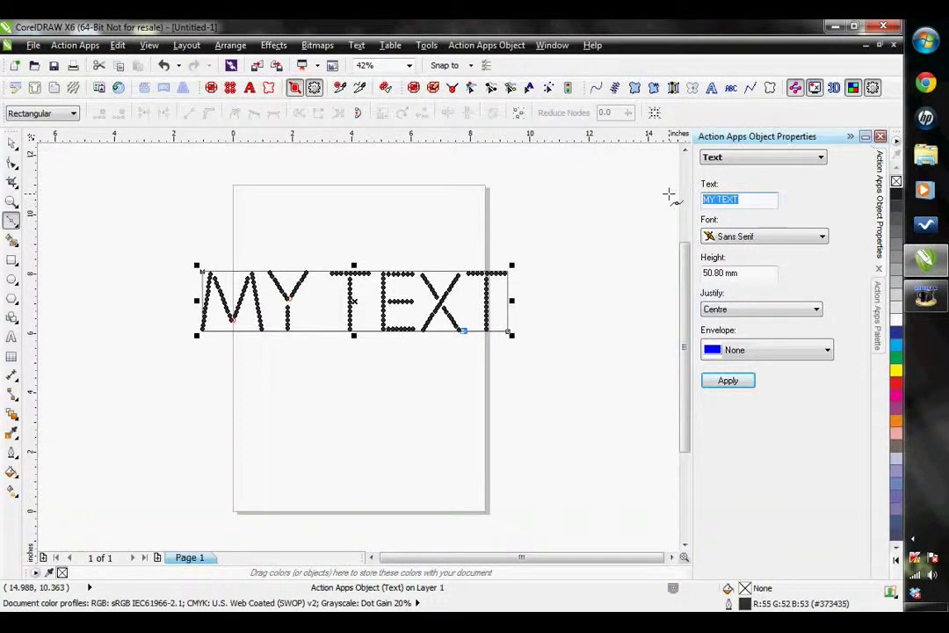
type("Go Tigers")
left_click(736, 379)
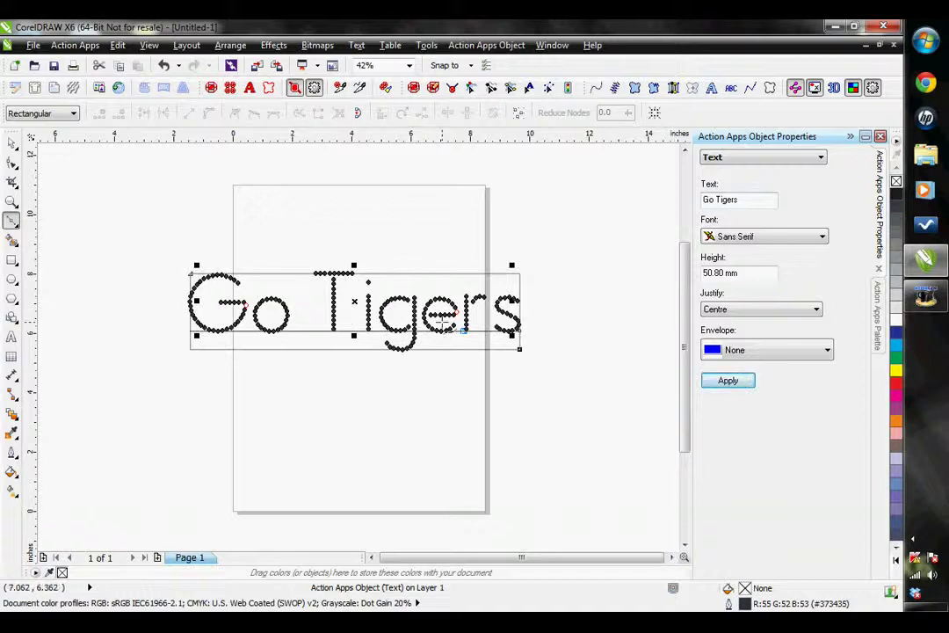
Step: Change the font of the Go Tigers text to Rhinestone Diana Script
left_click(738, 240)
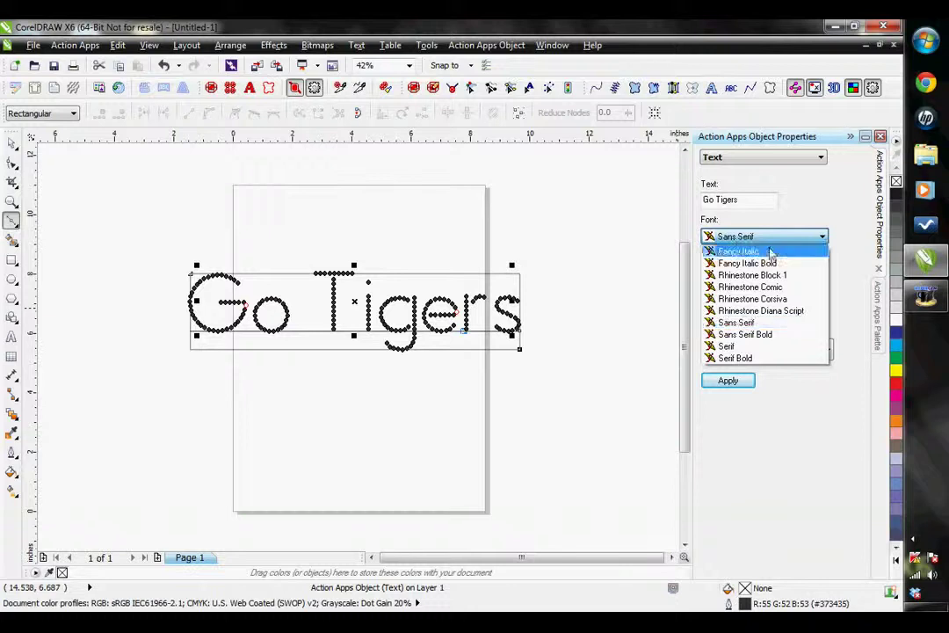
left_click(773, 311)
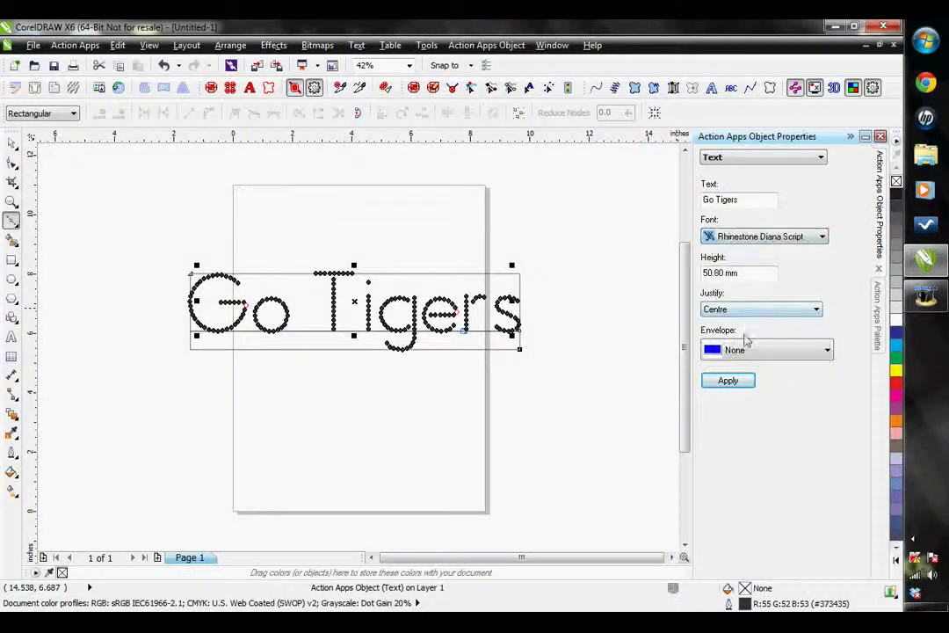
left_click(721, 385)
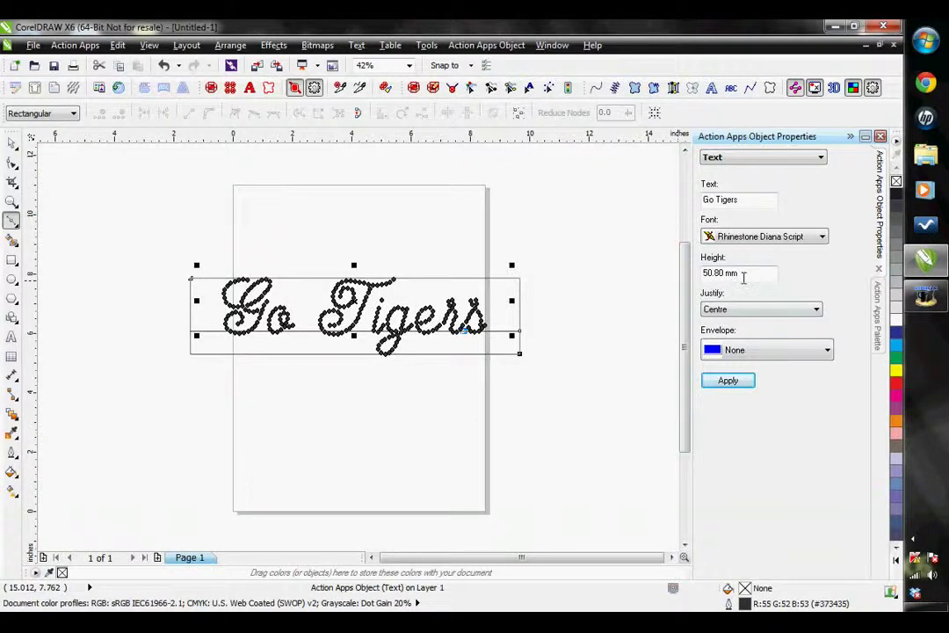
Step: Set the height of the Go Tigers text to 35 mm and apply it
double_click(742, 278)
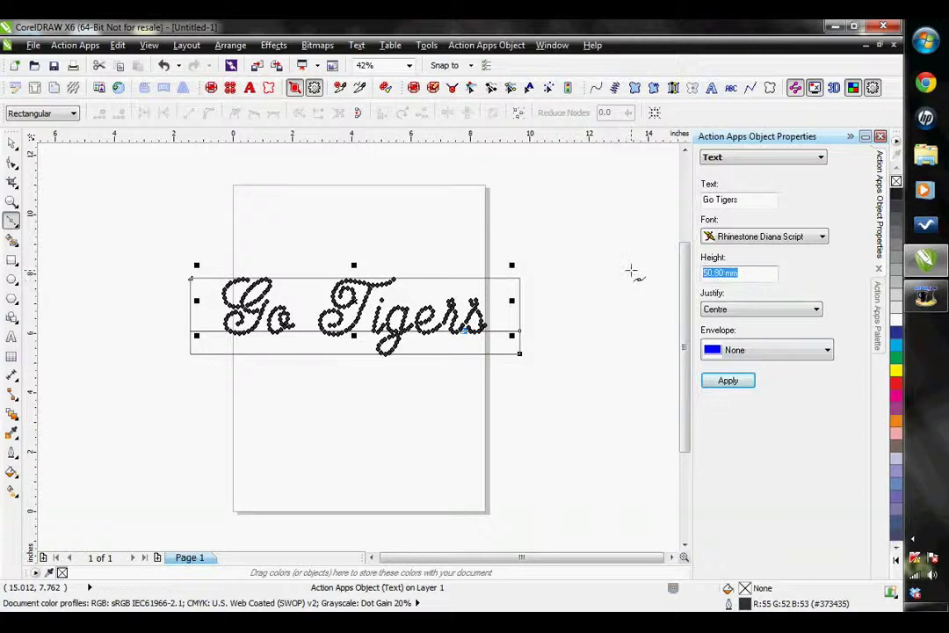
type("35")
left_click(727, 383)
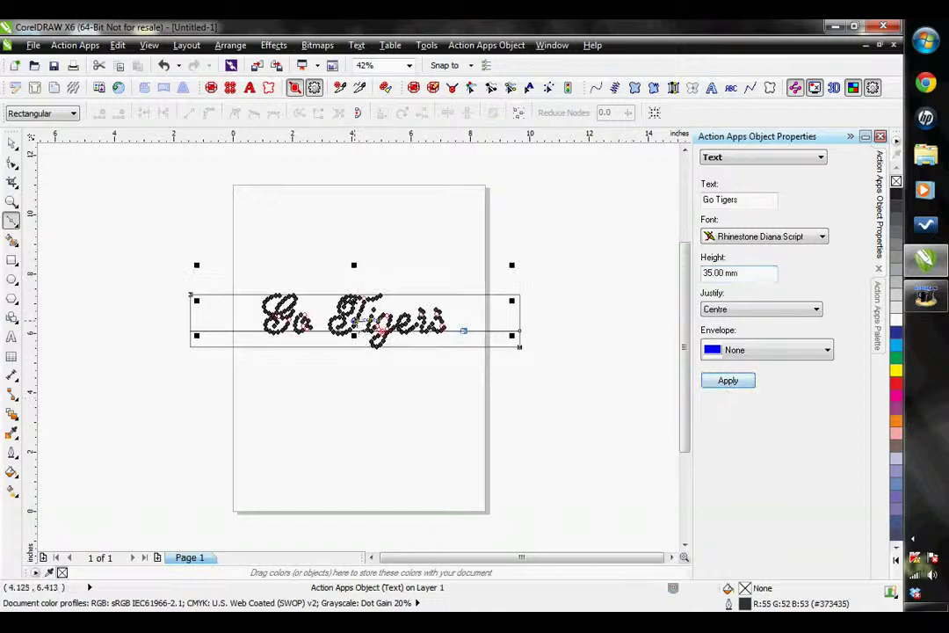
Step: Set the rhinestone size of the Go Tigers text to SS 6 (2.5mm) and apply it
scroll(355, 323, "up", 2)
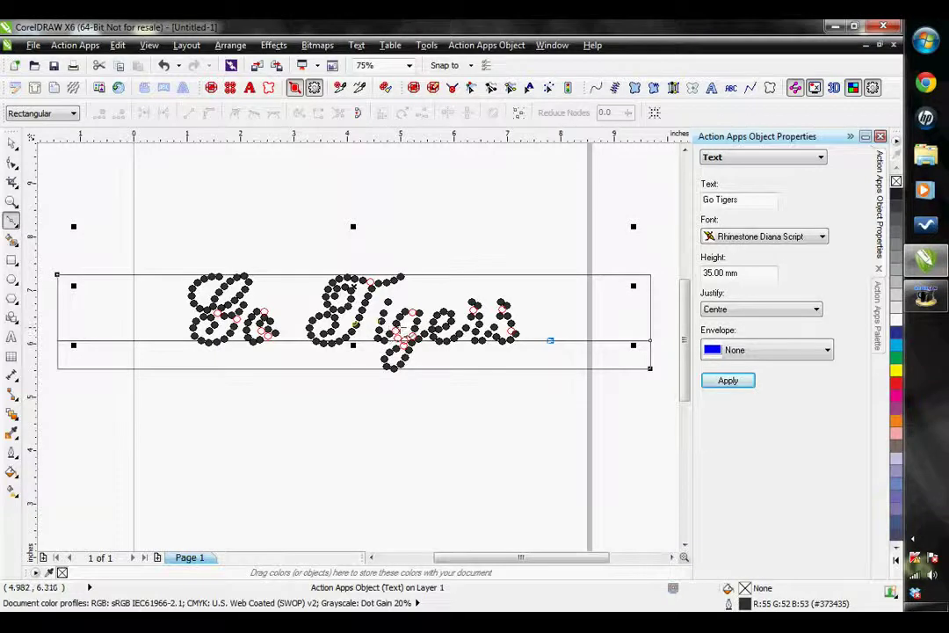
left_click(751, 158)
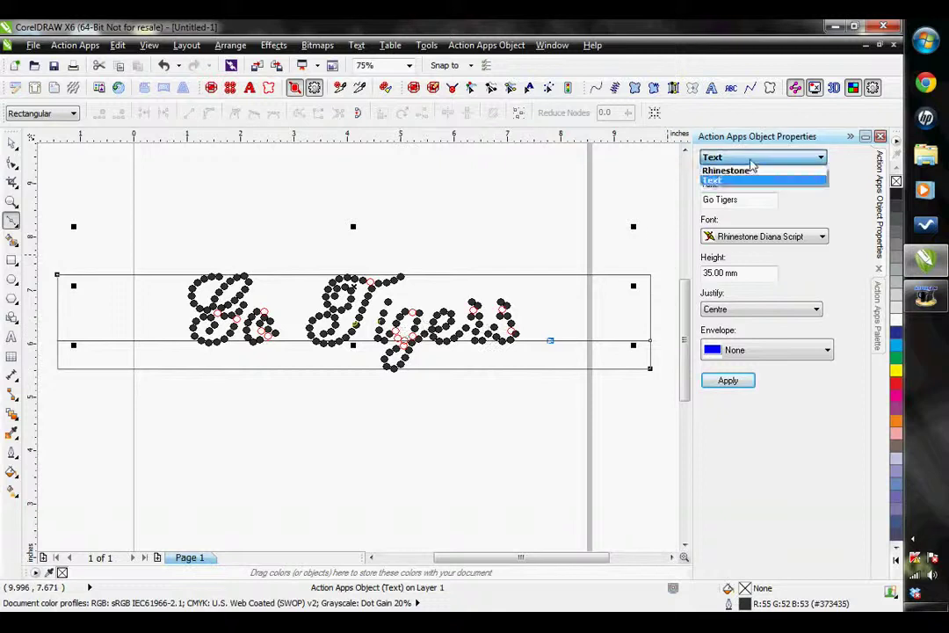
left_click(751, 170)
left_click(757, 200)
left_click(771, 214)
left_click(722, 338)
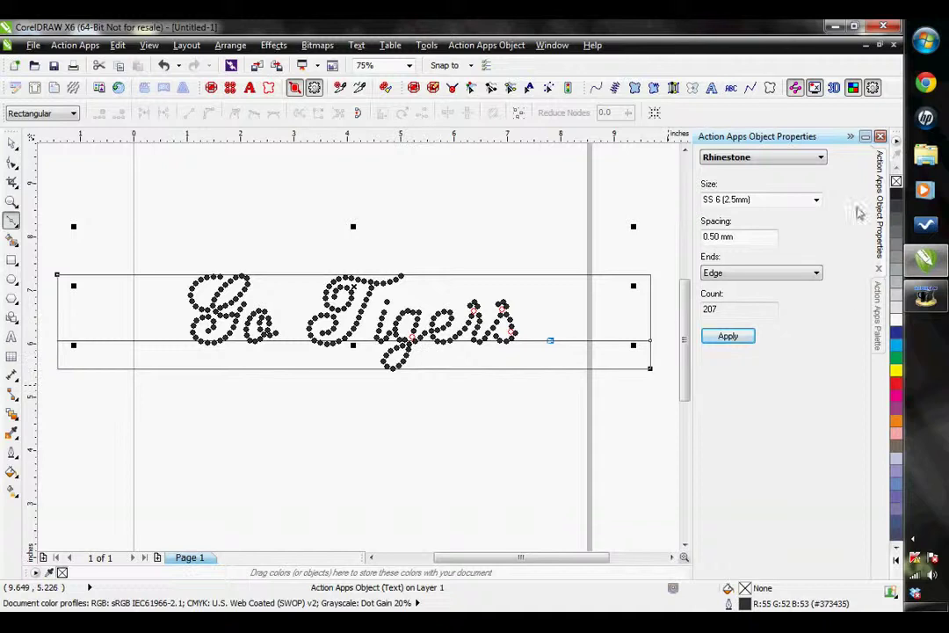
Step: Return the rhinestone size of the Go Tigers text to SS 10 (3.3mm)
left_click(815, 199)
left_click(771, 224)
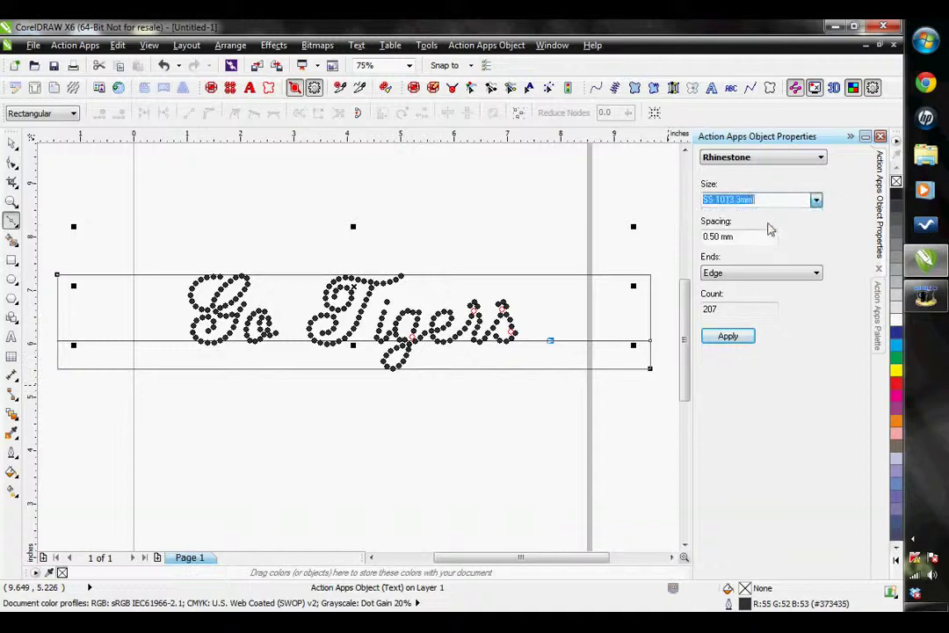
left_click(743, 339)
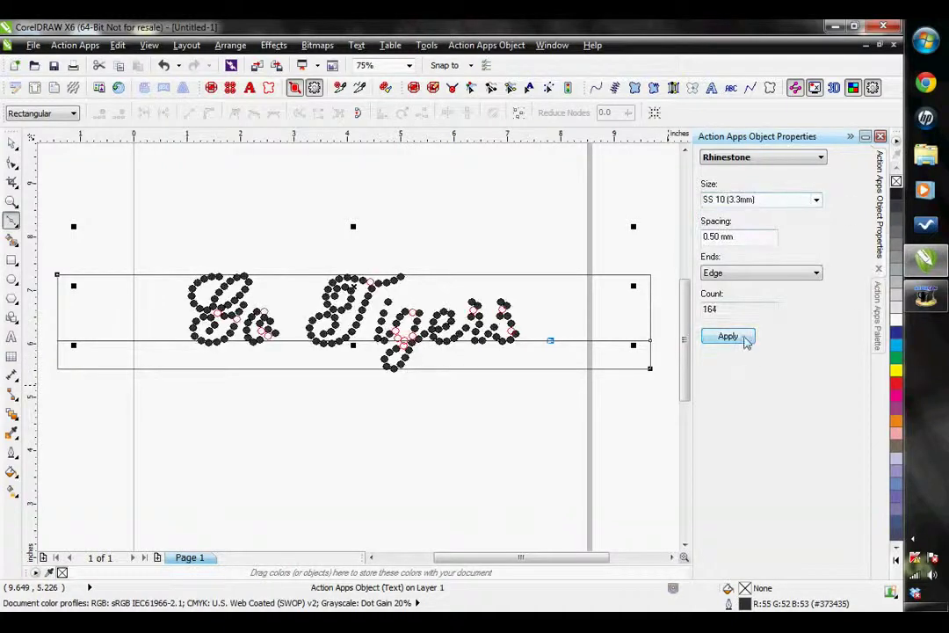
Step: Set the height of the Go Tigers text to 40 mm and apply it
left_click(784, 156)
left_click(765, 180)
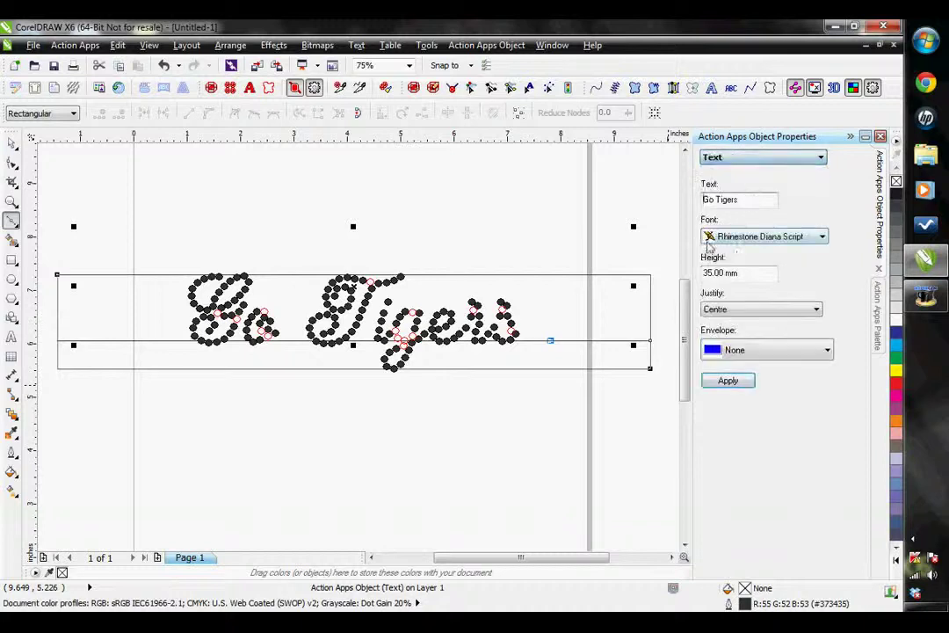
left_click_drag(753, 274, 661, 271)
type("40")
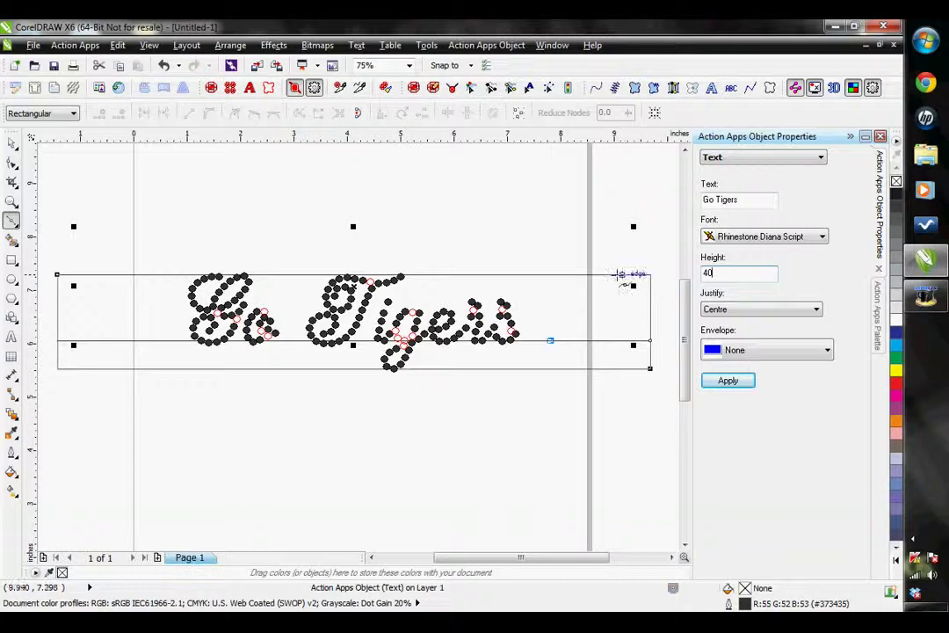
left_click(752, 383)
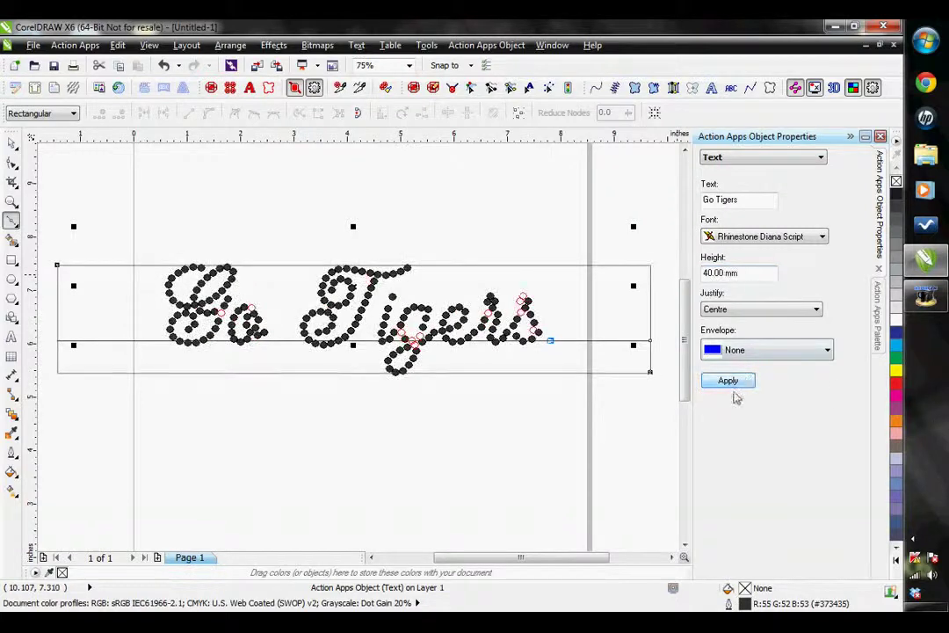
Step: Apply the Bridge Top envelope to the Go Tigers text, keeping its centre justification
left_click(816, 311)
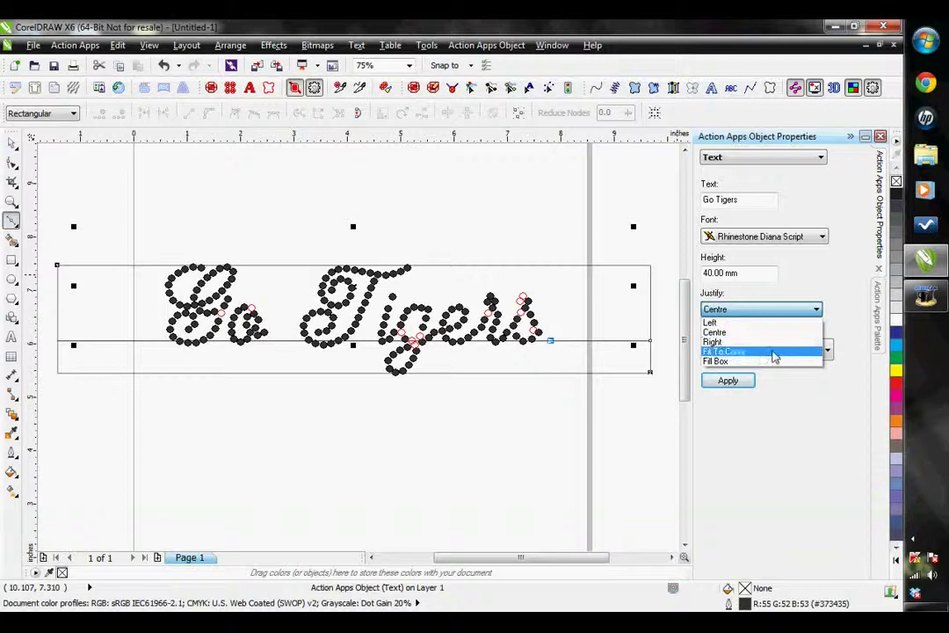
left_click(821, 429)
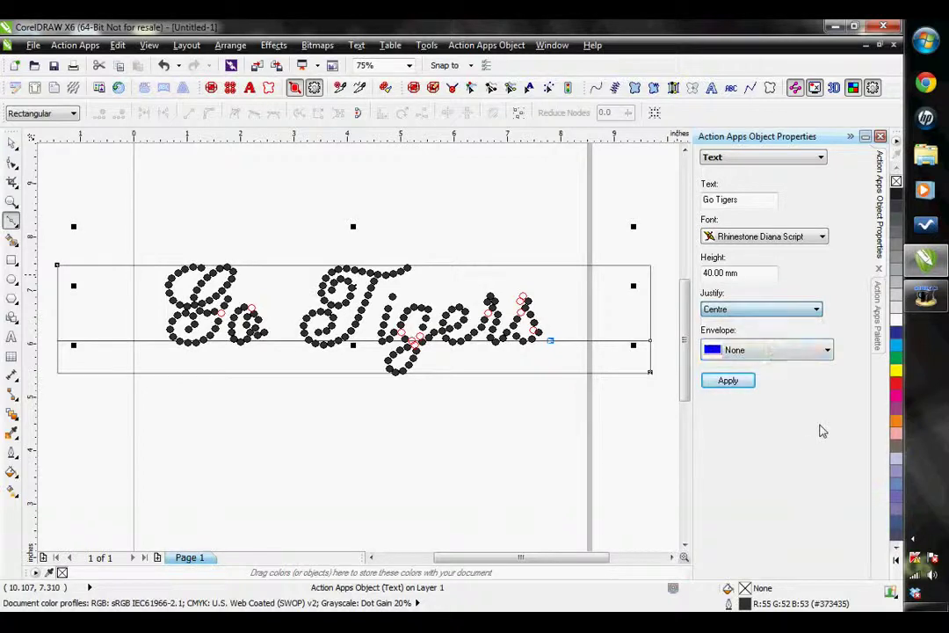
left_click(776, 356)
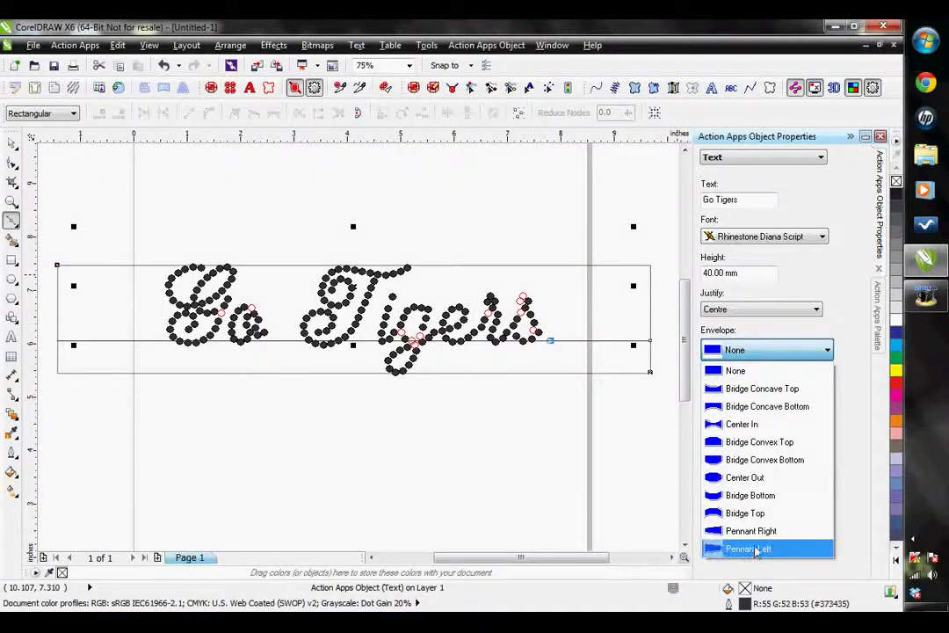
left_click(751, 513)
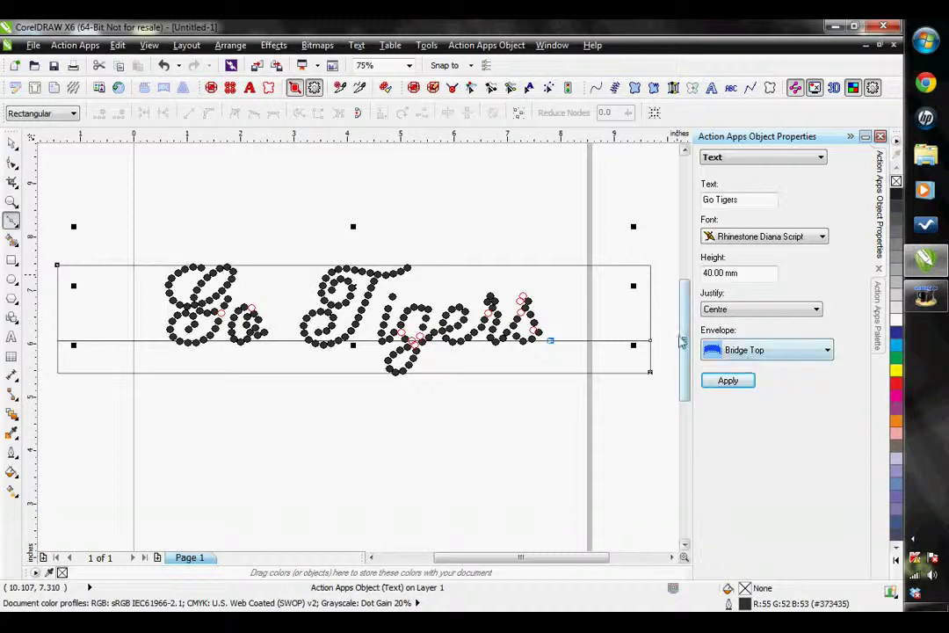
left_click(730, 380)
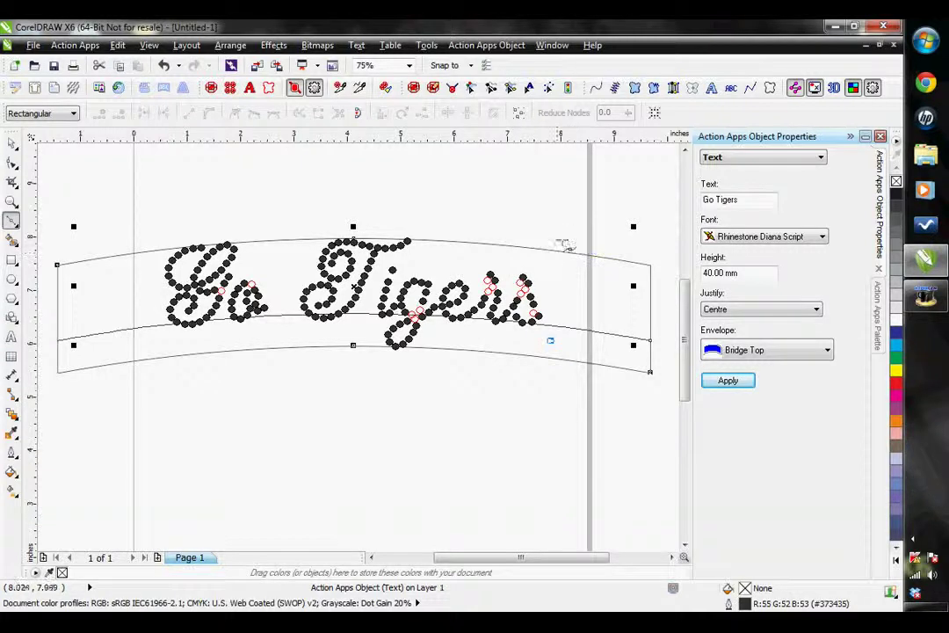
Step: Shift the letters T, i and g of the Go Tigers text slightly to the right along the curved baseline
left_click(529, 89)
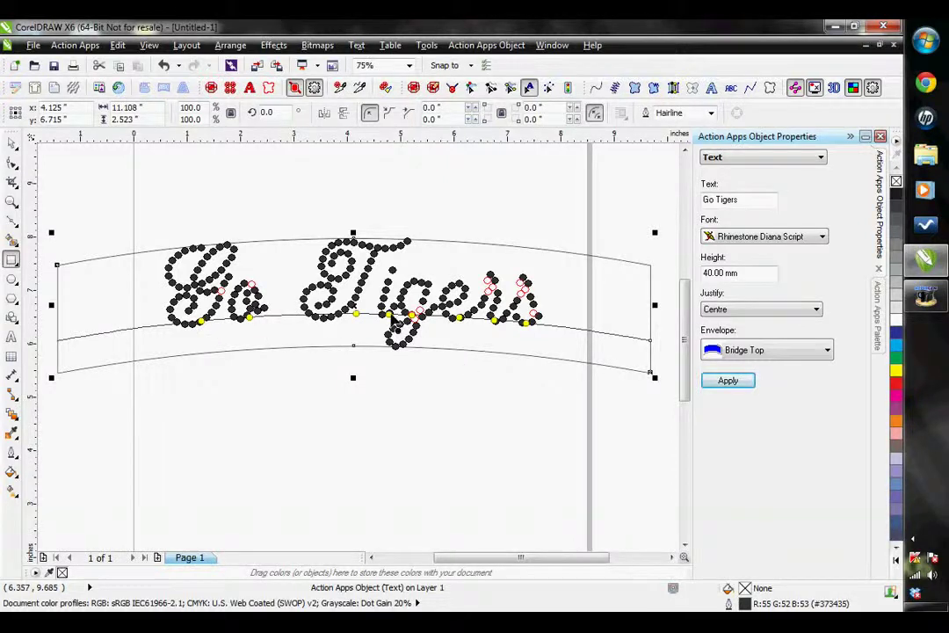
scroll(362, 320, "up", 2)
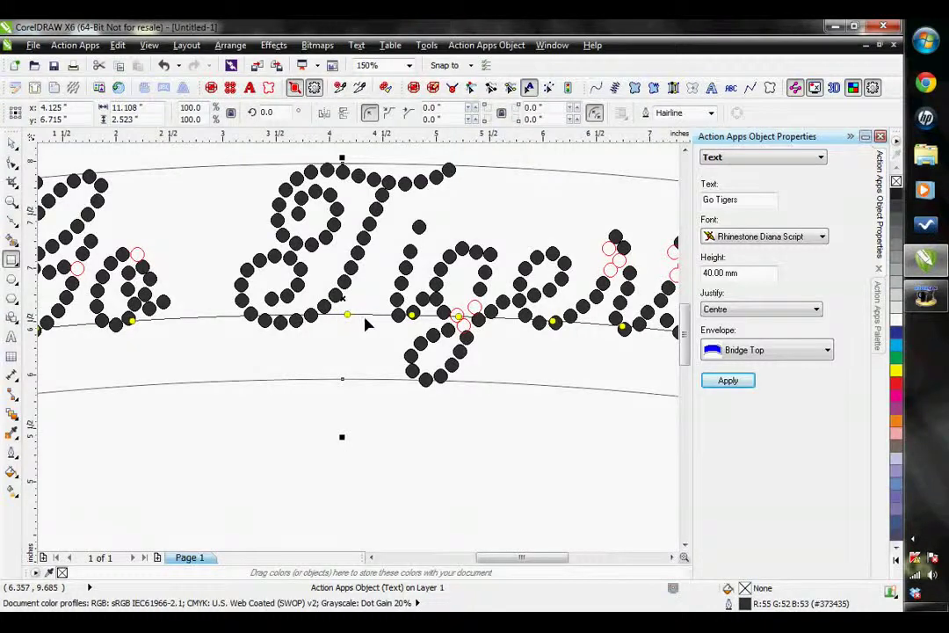
left_click_drag(369, 325, 369, 325)
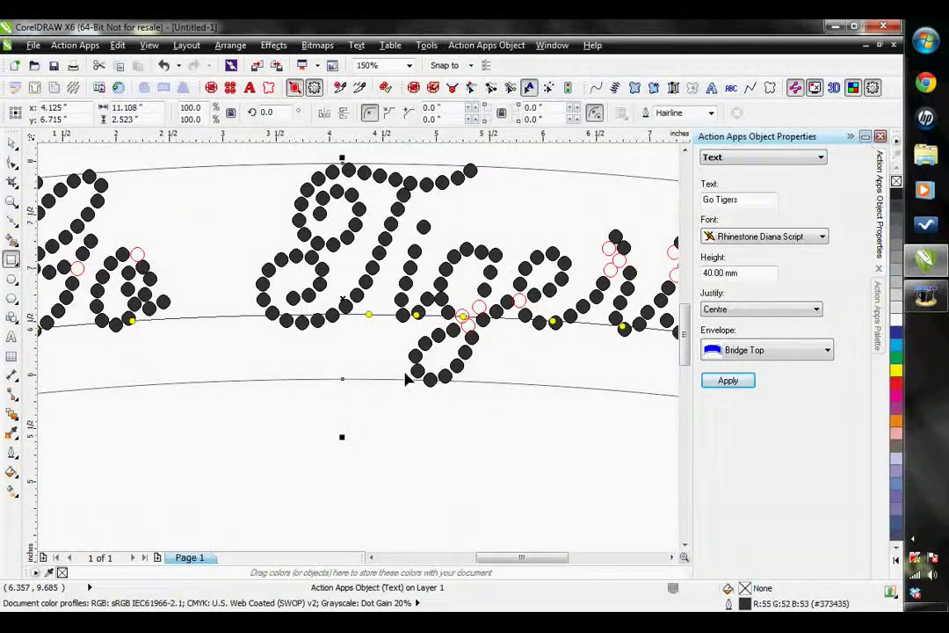
scroll(407, 378, "down", 2)
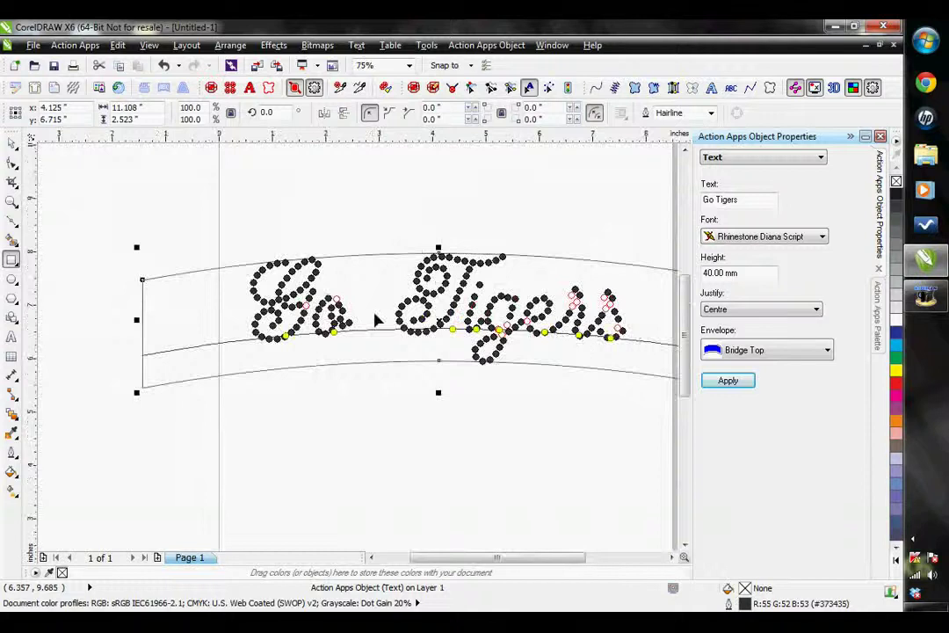
Step: Shift the letters G and o of the word Go slightly to the left along the curved baseline
scroll(377, 322, "up", 2)
left_click_drag(257, 338, 249, 349)
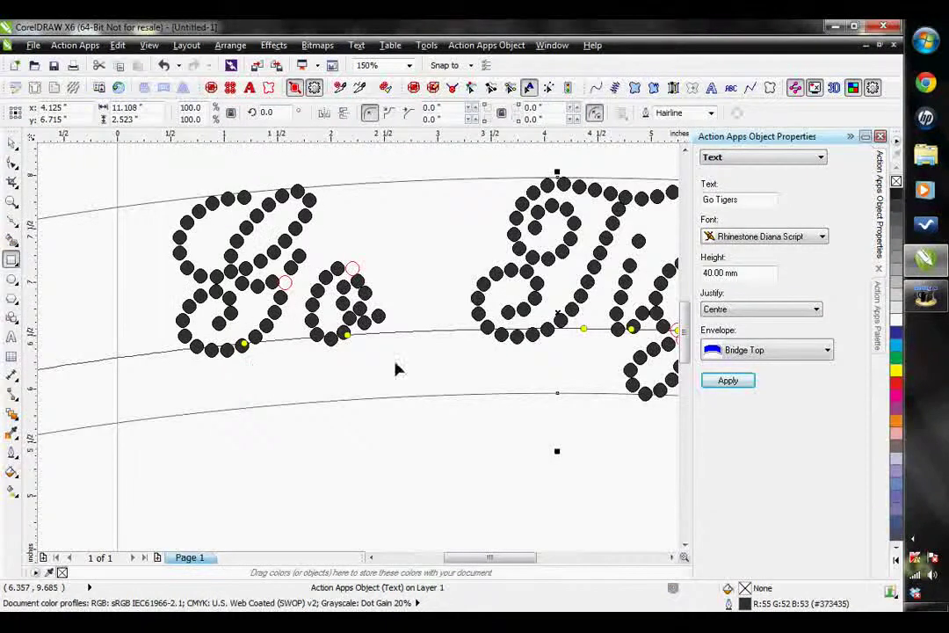
left_click_drag(346, 337, 340, 335)
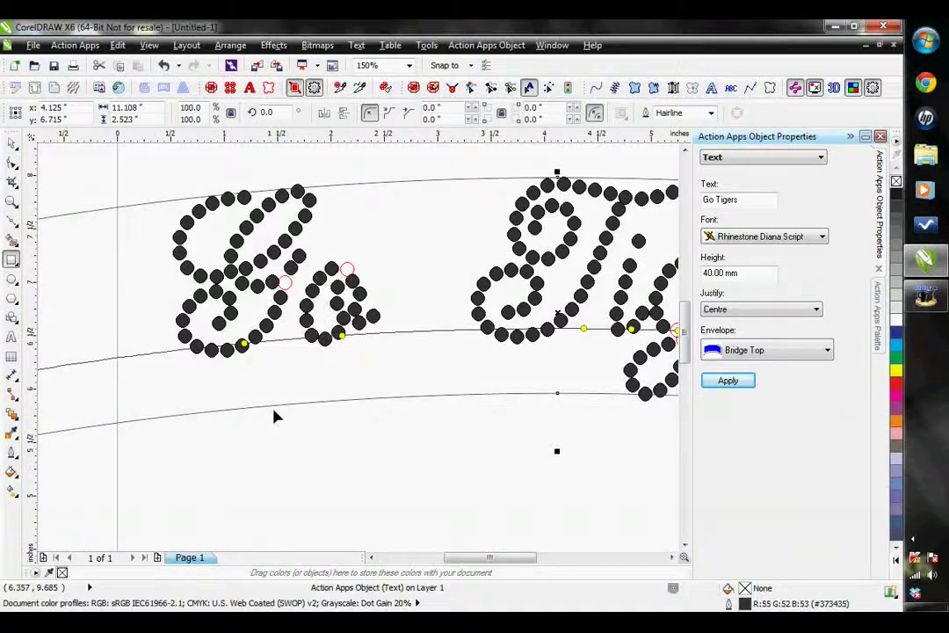
Step: Break the Go Tigers Action Apps text object apart into separate rhinestone outlines
scroll(513, 360, "down", 2)
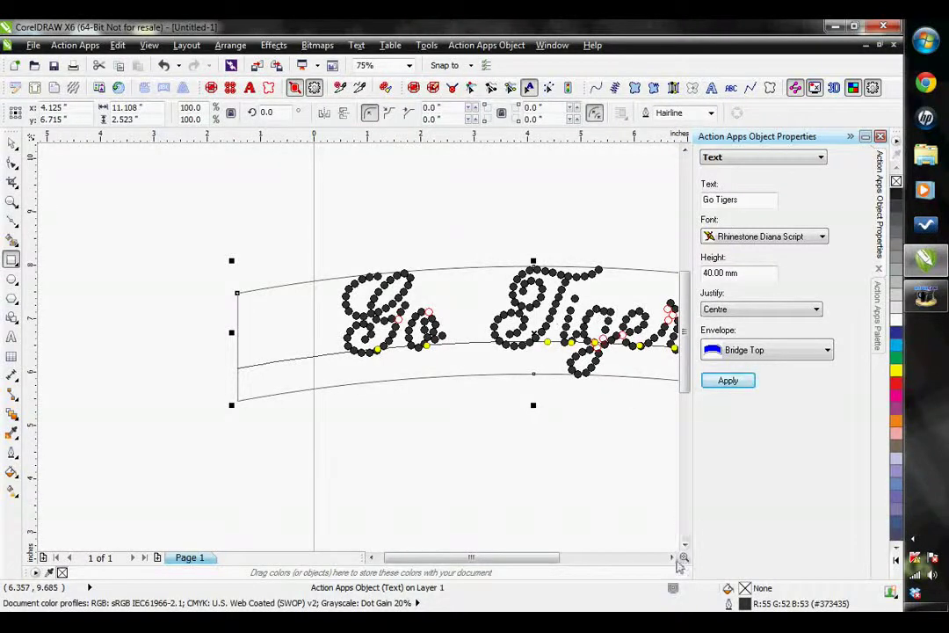
left_click(671, 557)
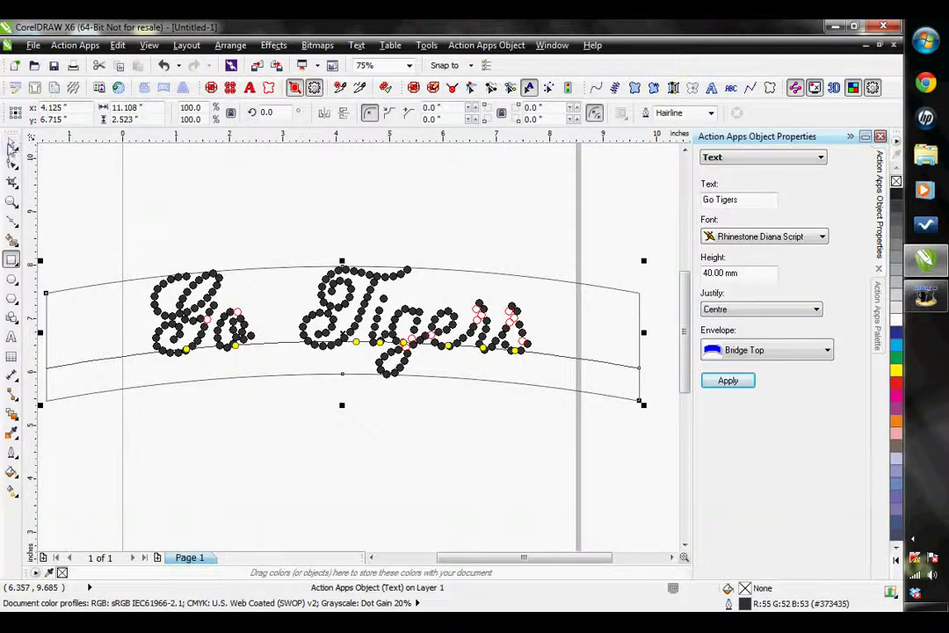
left_click(12, 142)
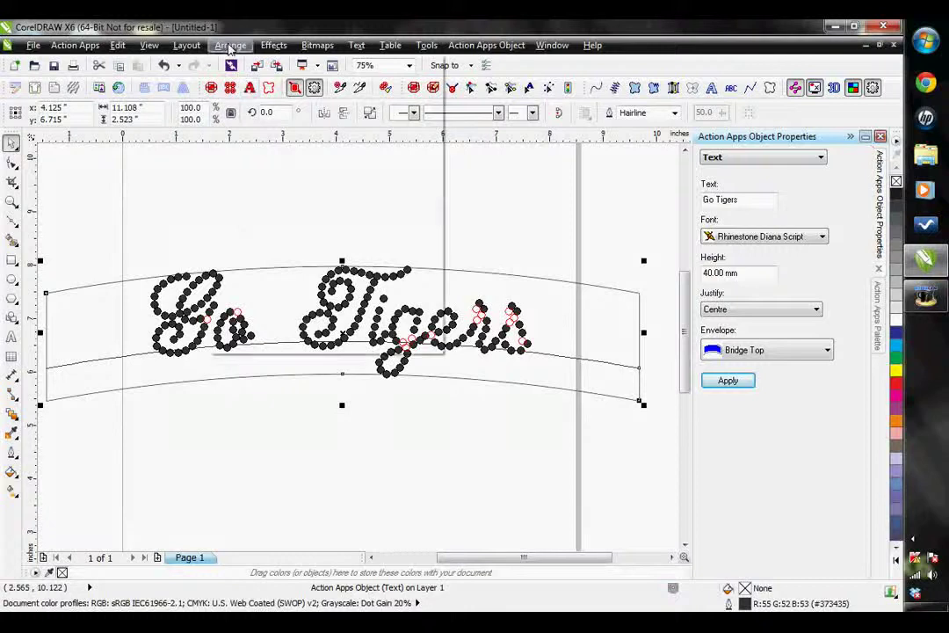
left_click(230, 46)
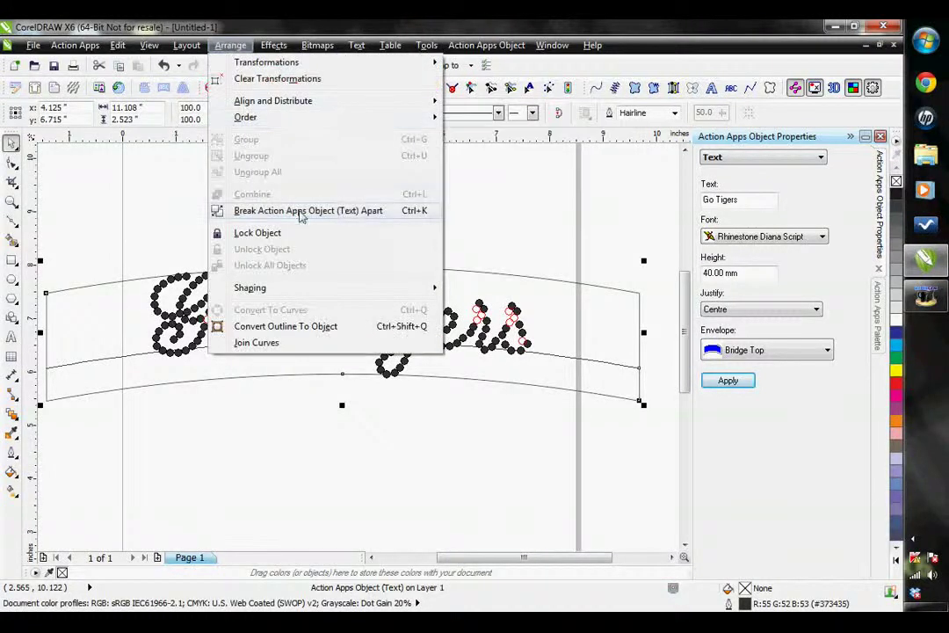
left_click(346, 213)
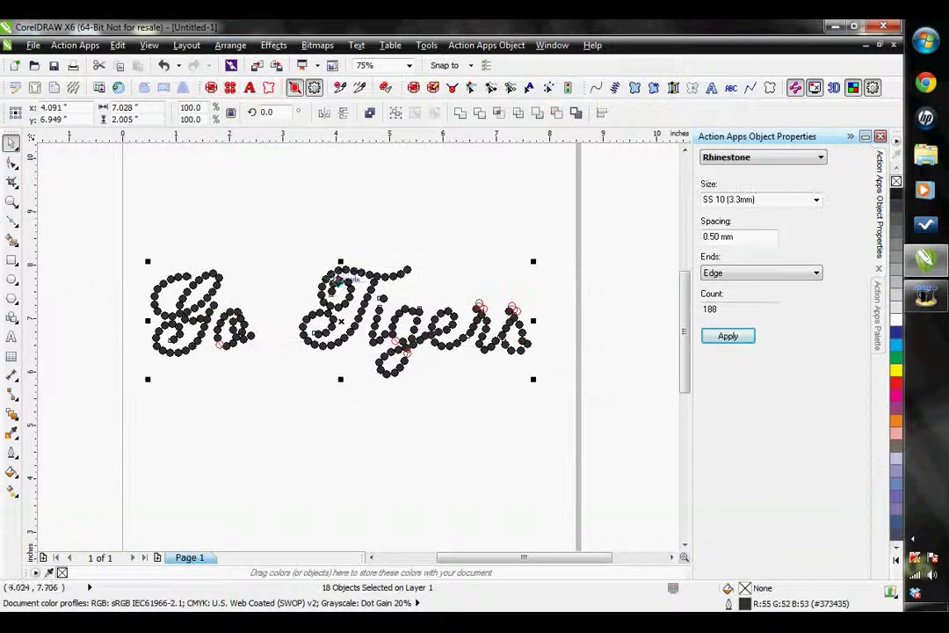
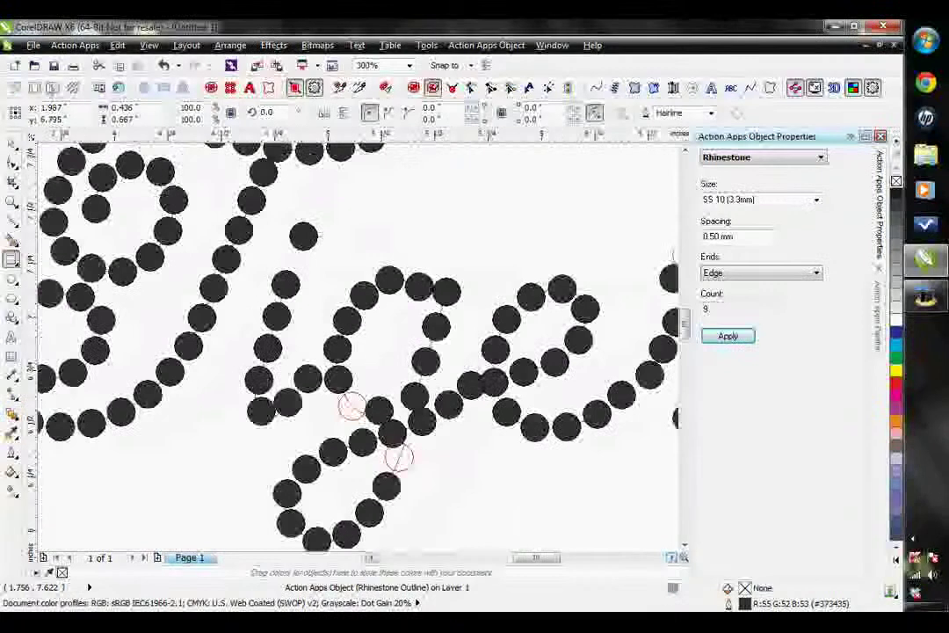
Step: Edit the stones on the g's upper bowl: remove the extra one near its lower end and space its neighbours along the curve
left_click(12, 141)
left_click(335, 350)
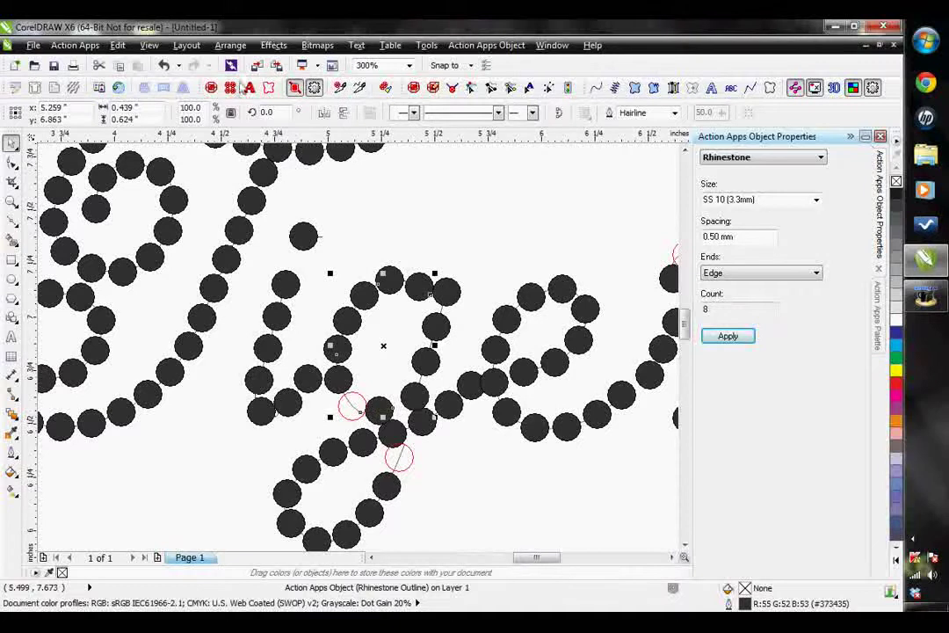
left_click(433, 89)
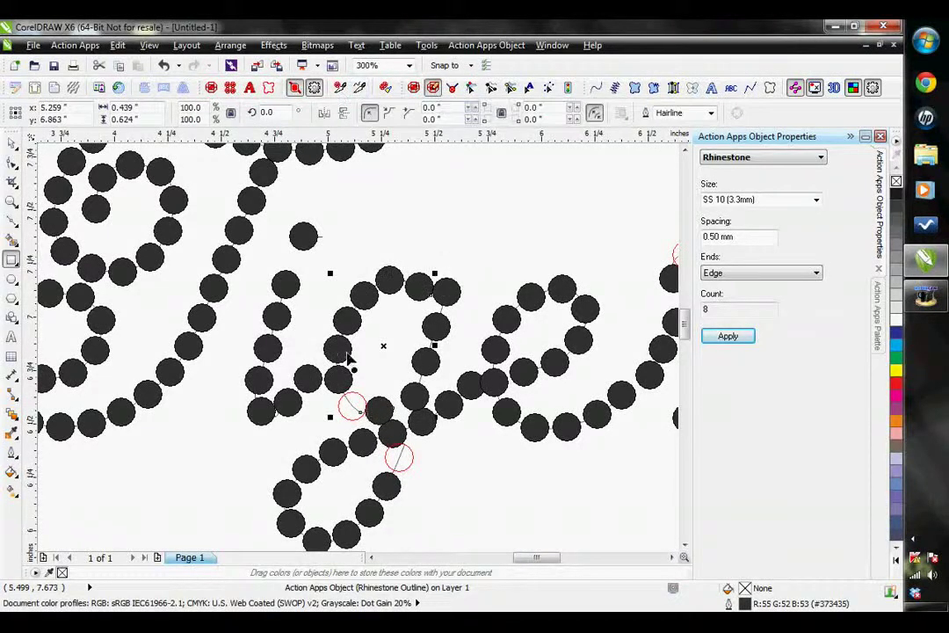
left_click(348, 410)
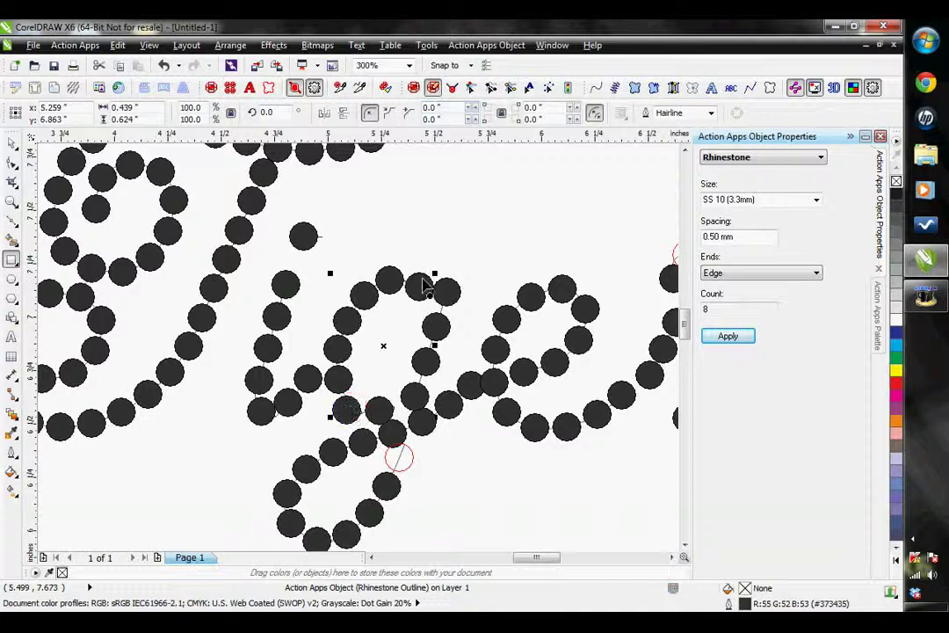
left_click_drag(424, 290, 426, 280)
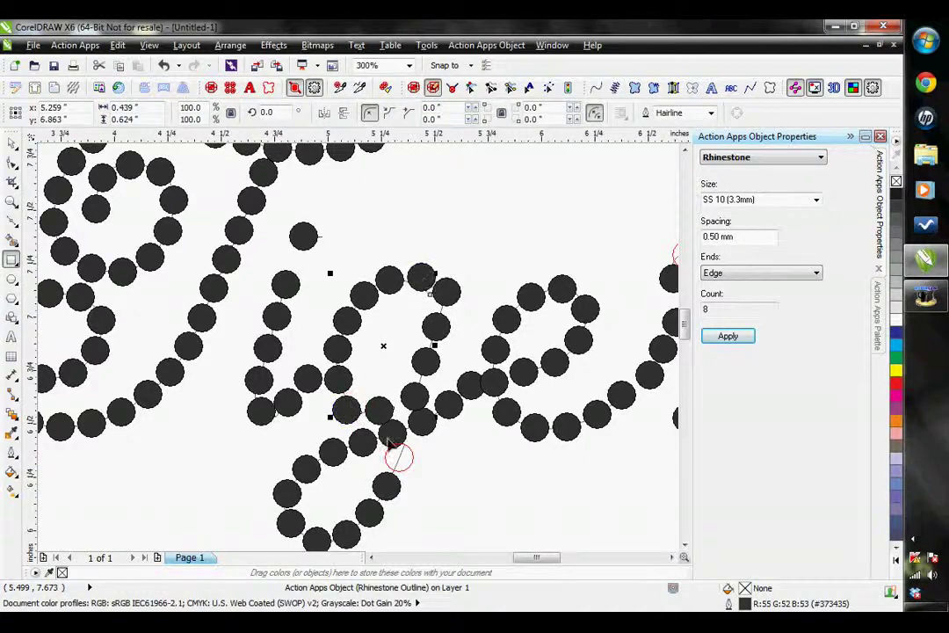
left_click(387, 407)
left_click_drag(352, 421, 376, 417)
left_click_drag(339, 382, 344, 387)
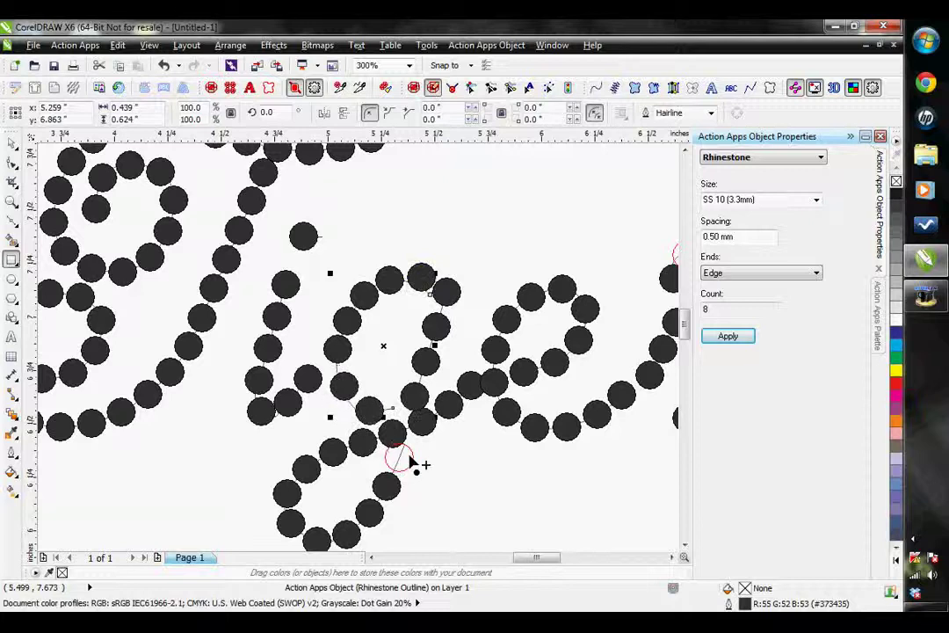
Step: Move the overlapping stones where the g's tail meets its connecting stroke and remove the stone that collides with the e
left_click(412, 457)
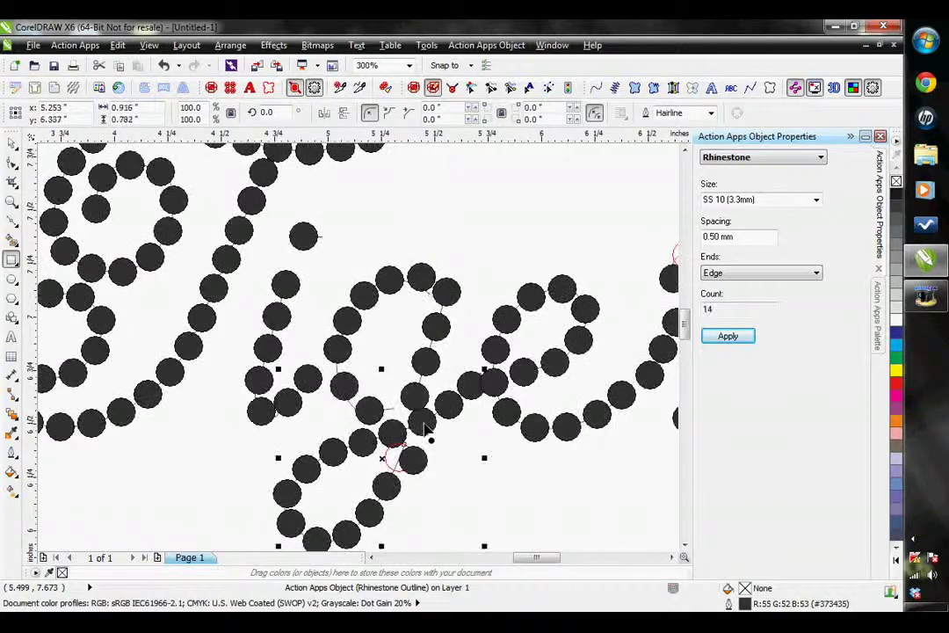
left_click_drag(423, 427, 397, 463)
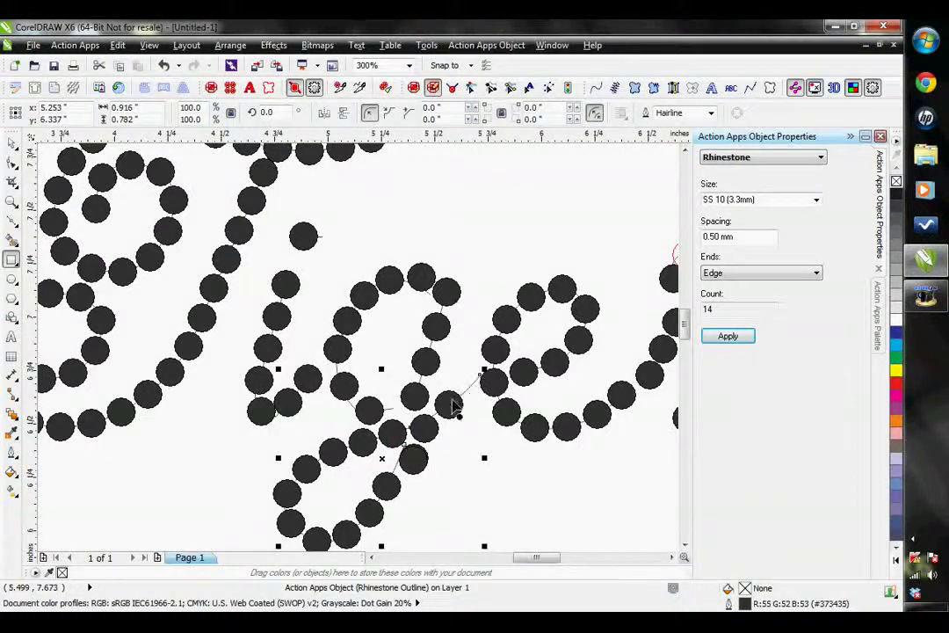
Step: Shorten the rising stroke leading into the r by pulling its upper end node down and away from the r's stones
left_click_drag(674, 559, 672, 562)
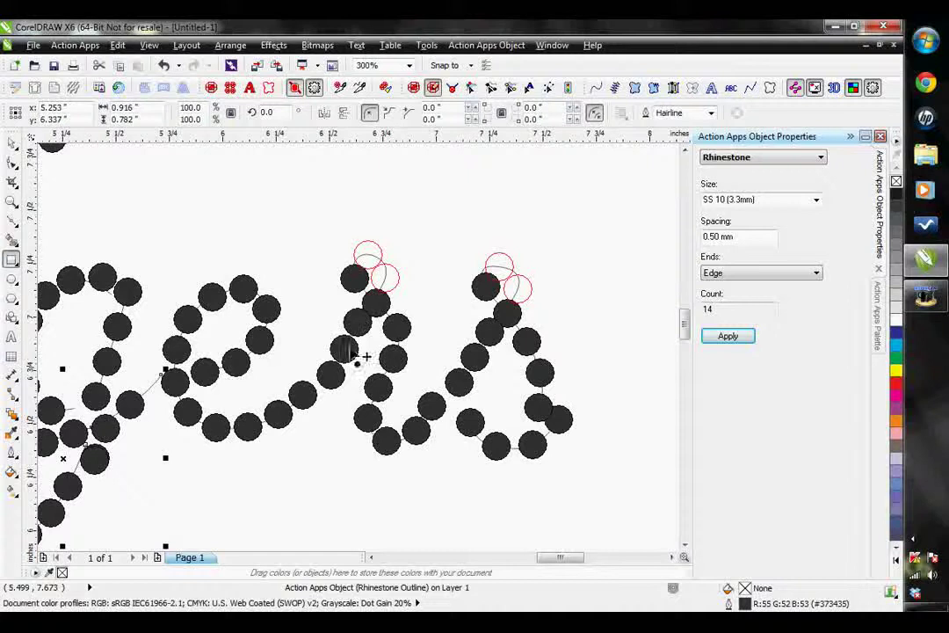
left_click(12, 141)
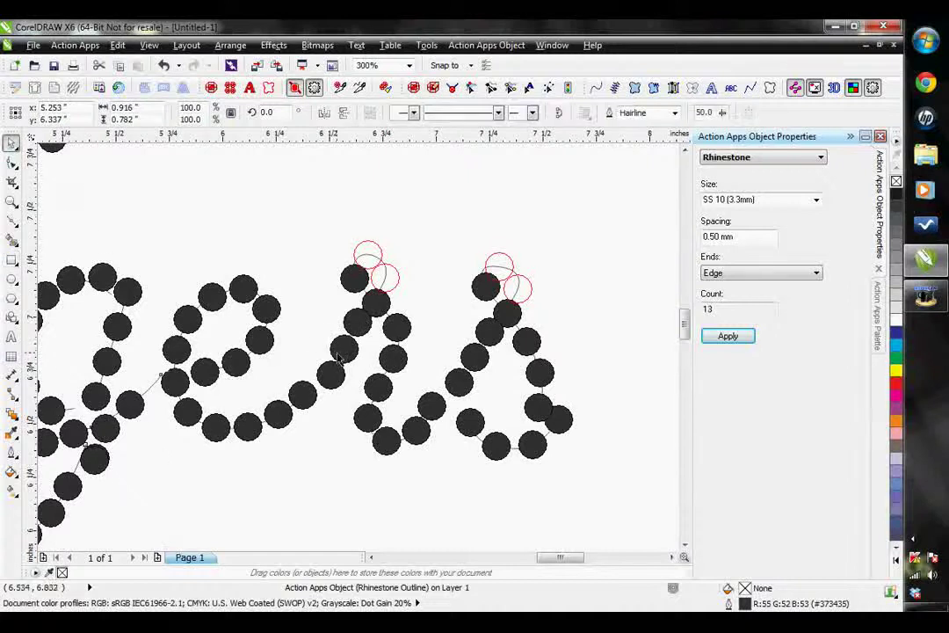
left_click(291, 303)
left_click(345, 359)
key("F10")
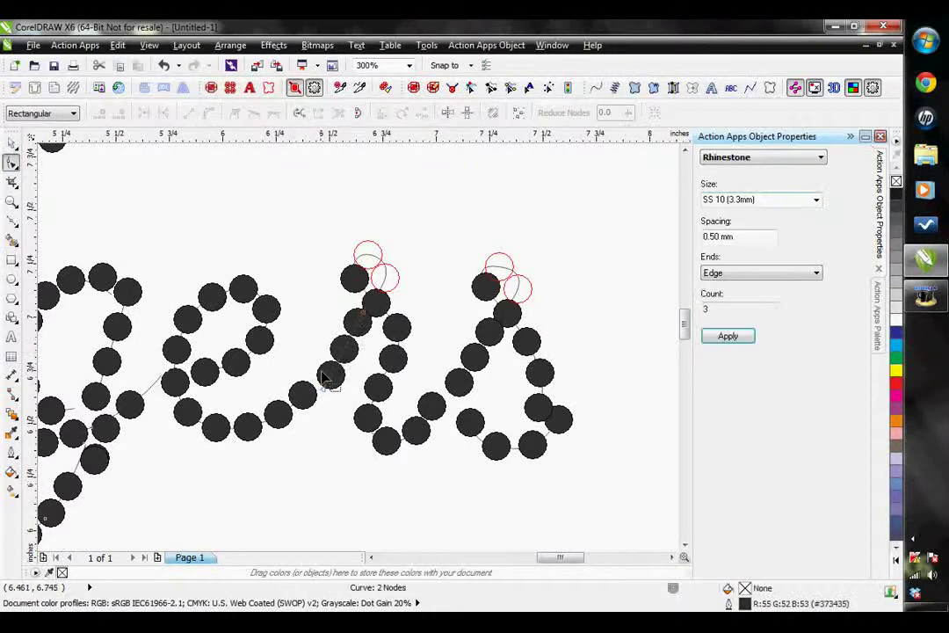
left_click_drag(327, 387, 359, 328)
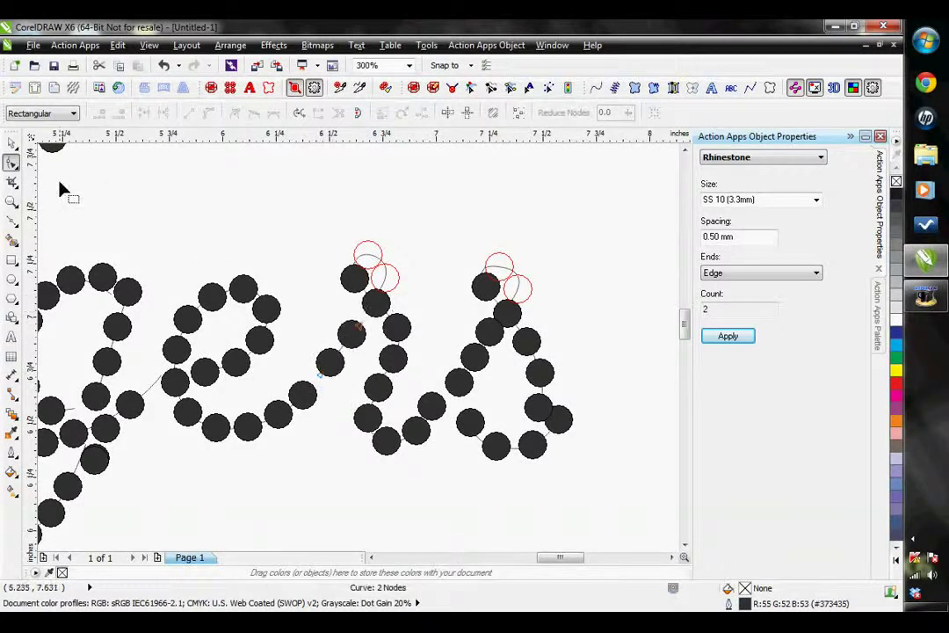
Step: Remove one of the two overlapping stones at the top of the r and move the other clear of its neighbours
left_click(11, 143)
left_click(364, 307)
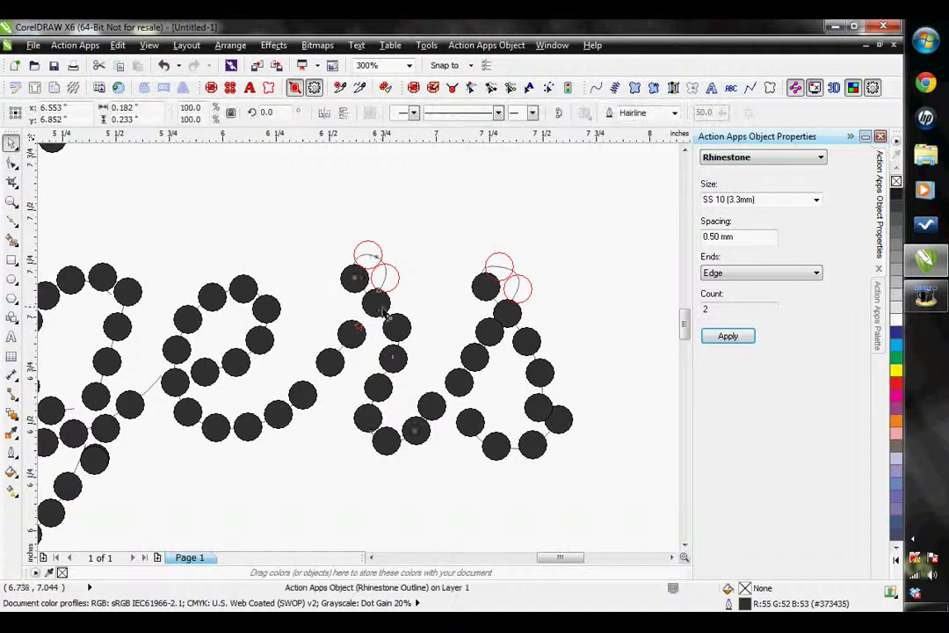
left_click(433, 87)
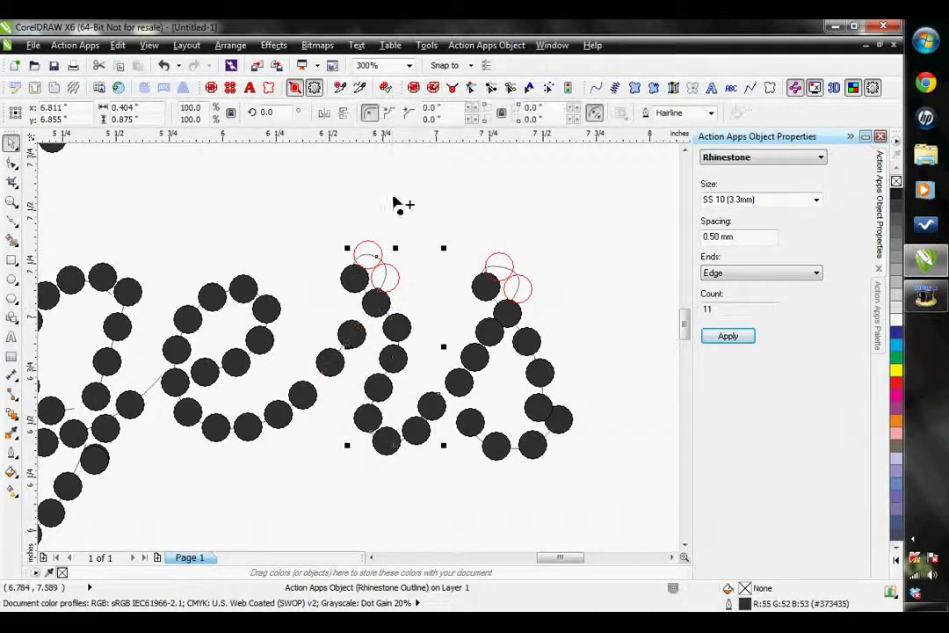
left_click(388, 272)
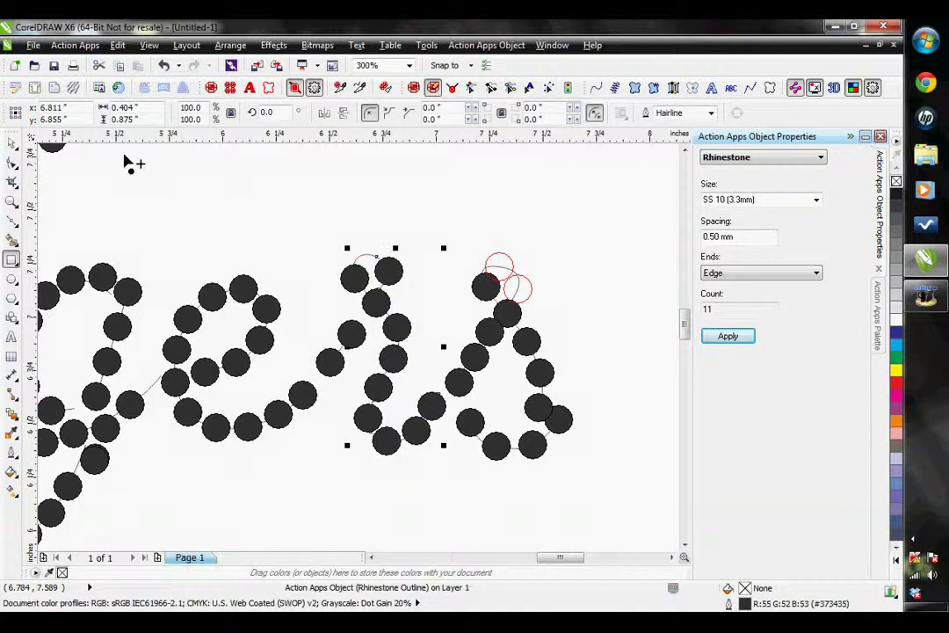
Step: Move the rising stroke leading into the s slightly left and shorten it by pulling its upper end node down
left_click(11, 141)
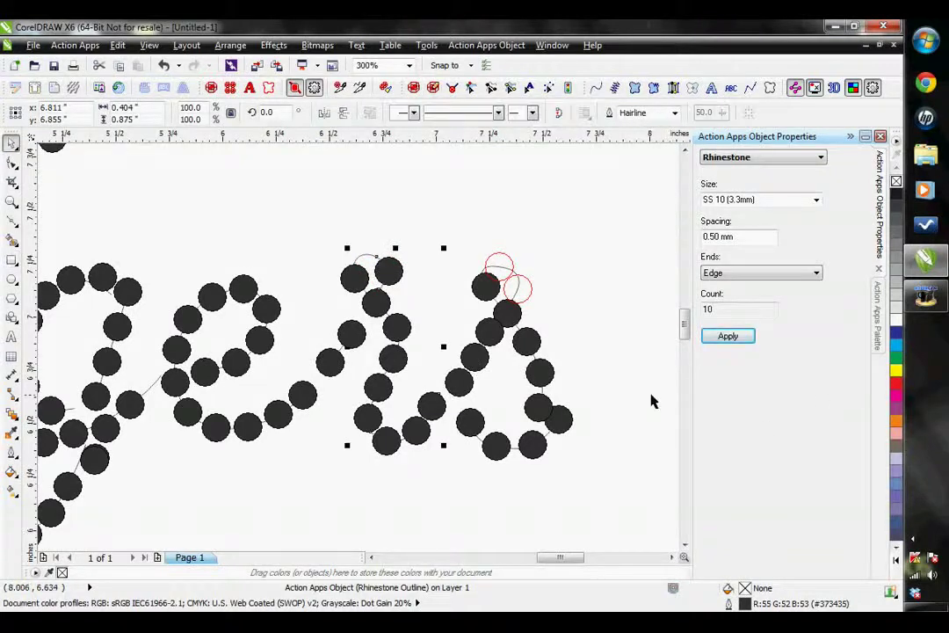
left_click(476, 357)
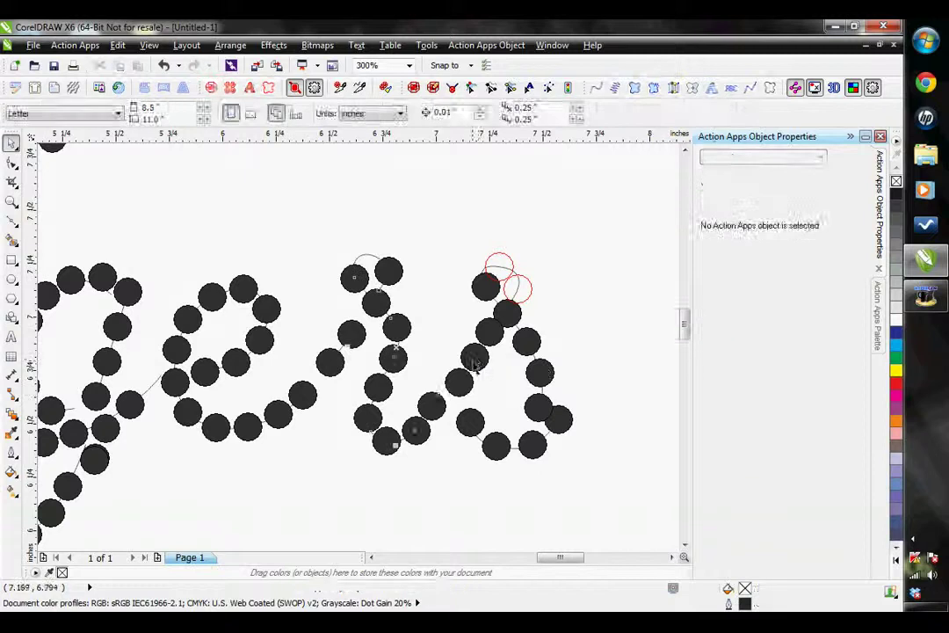
left_click(475, 359)
left_click_drag(483, 361, 477, 365)
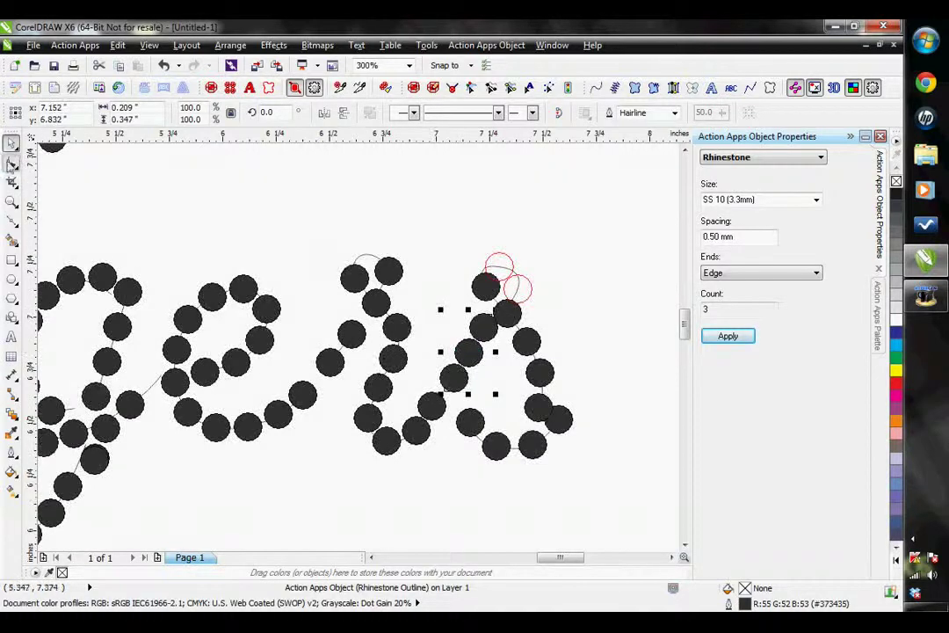
left_click(12, 162)
left_click_drag(497, 321, 490, 337)
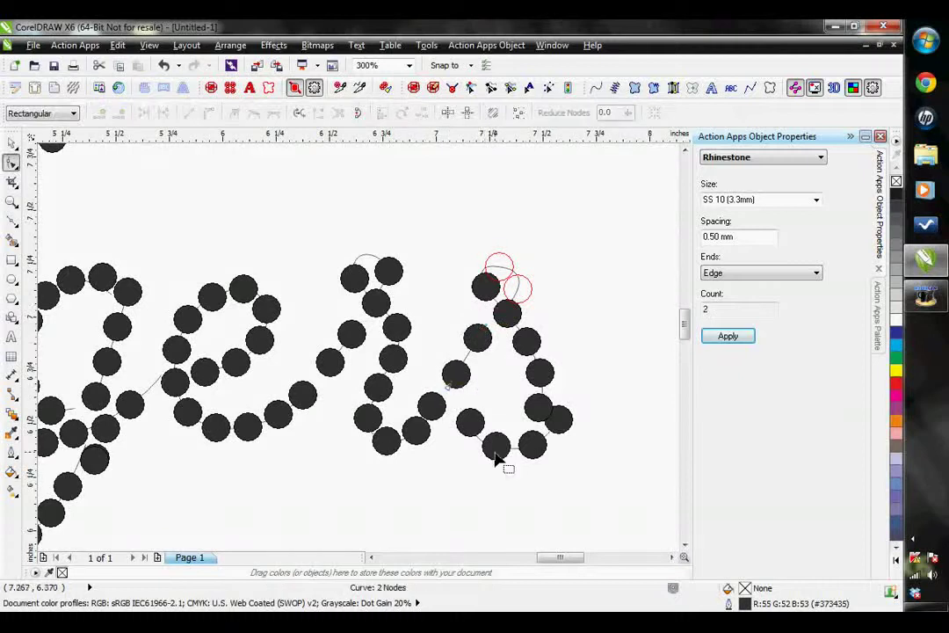
Step: Remove one of the two overlapping stones at the top of the s and shift the other slightly upward, clear of its neighbours
left_click(12, 143)
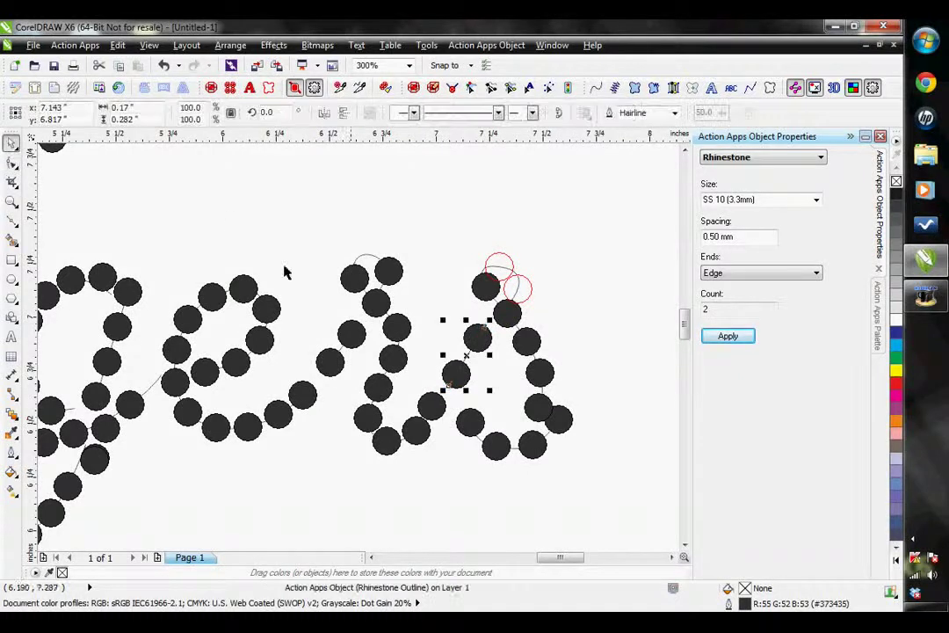
left_click(538, 374)
left_click(433, 89)
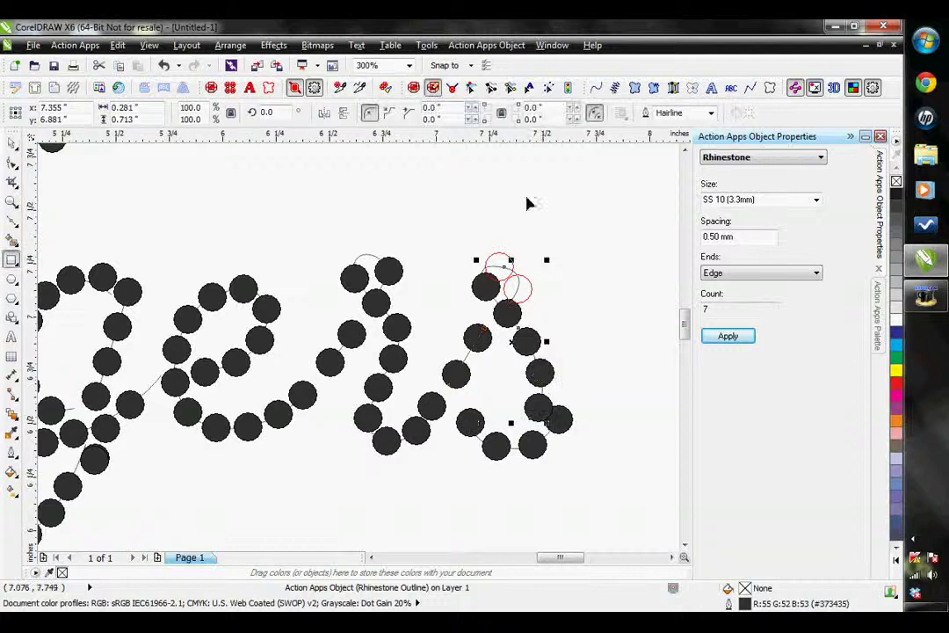
left_click_drag(521, 293, 523, 283)
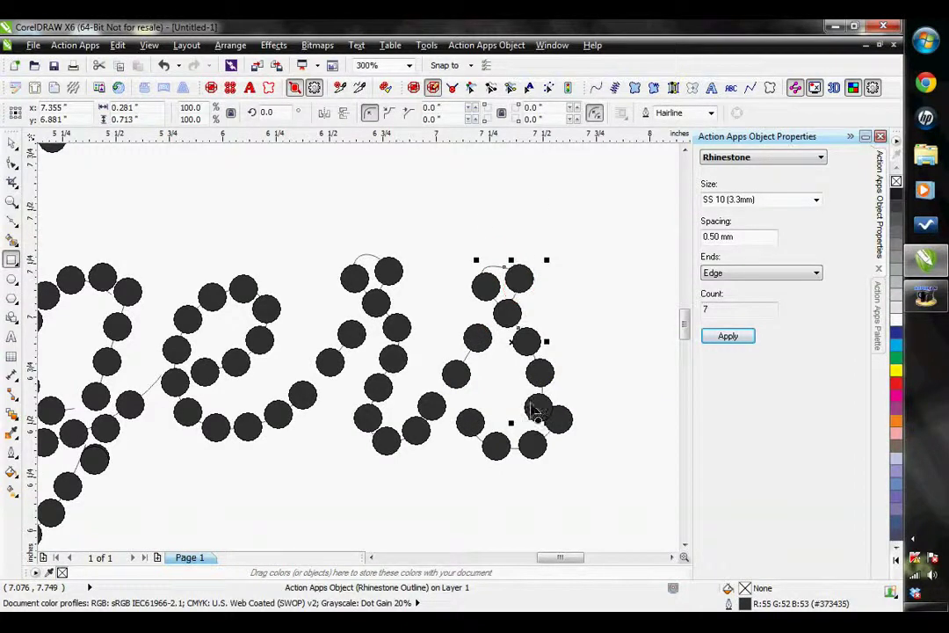
scroll(475, 387, "down", 2)
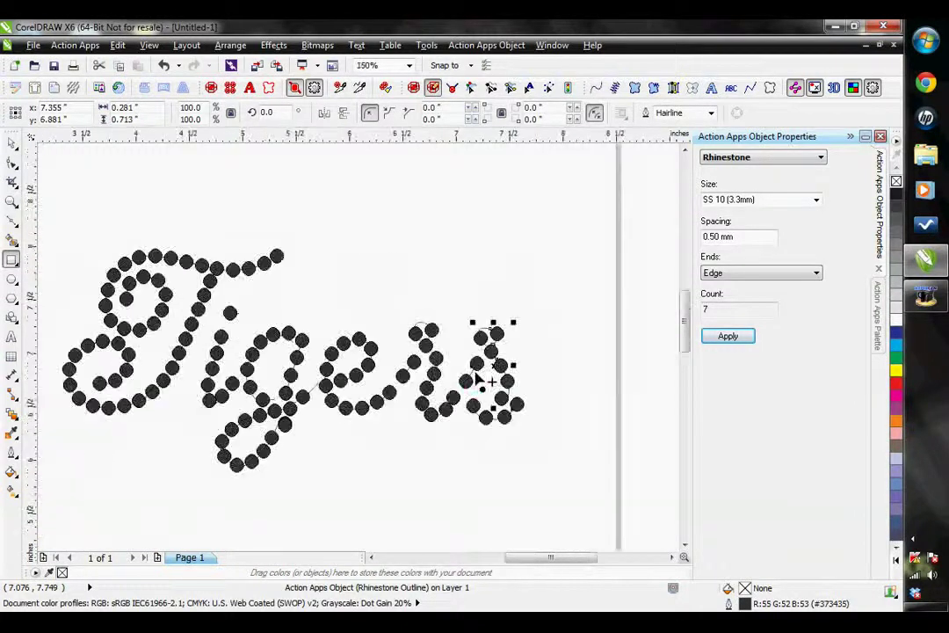
left_click(372, 559)
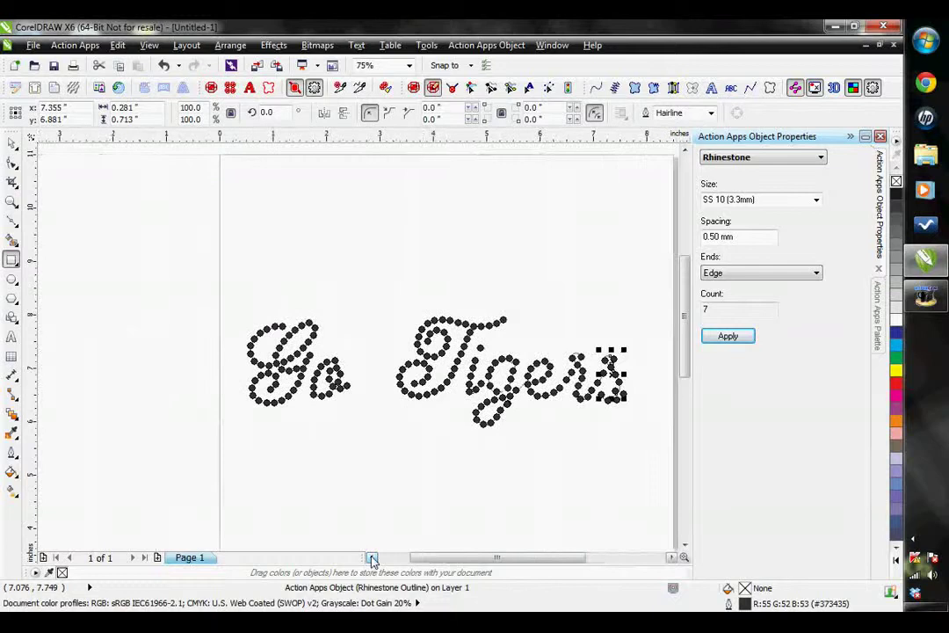
Step: Select all the rhinestone pieces of the "Go Tigers" text and group them into one object
left_click(13, 145)
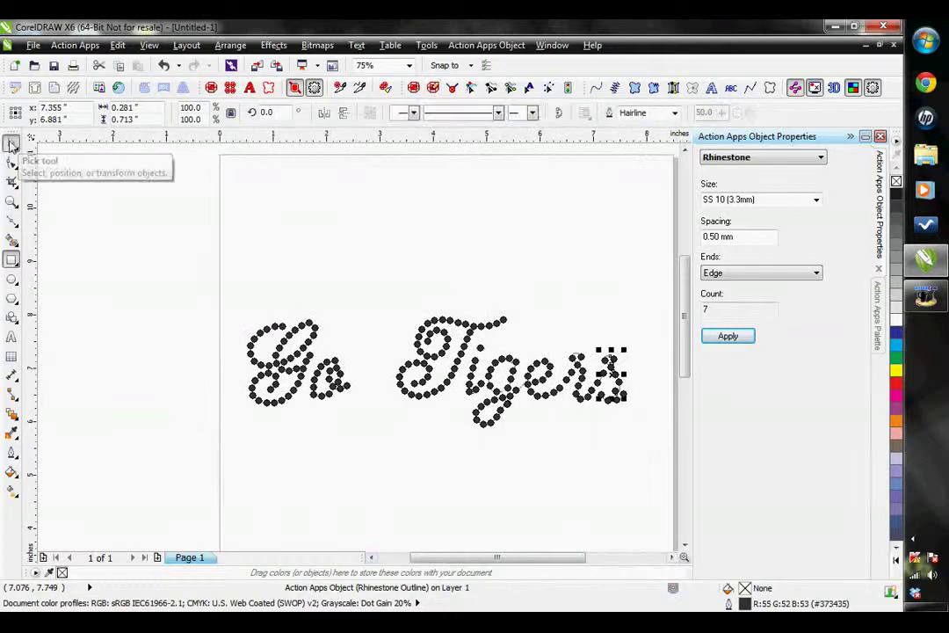
left_click(316, 218)
left_click_drag(159, 254, 615, 440)
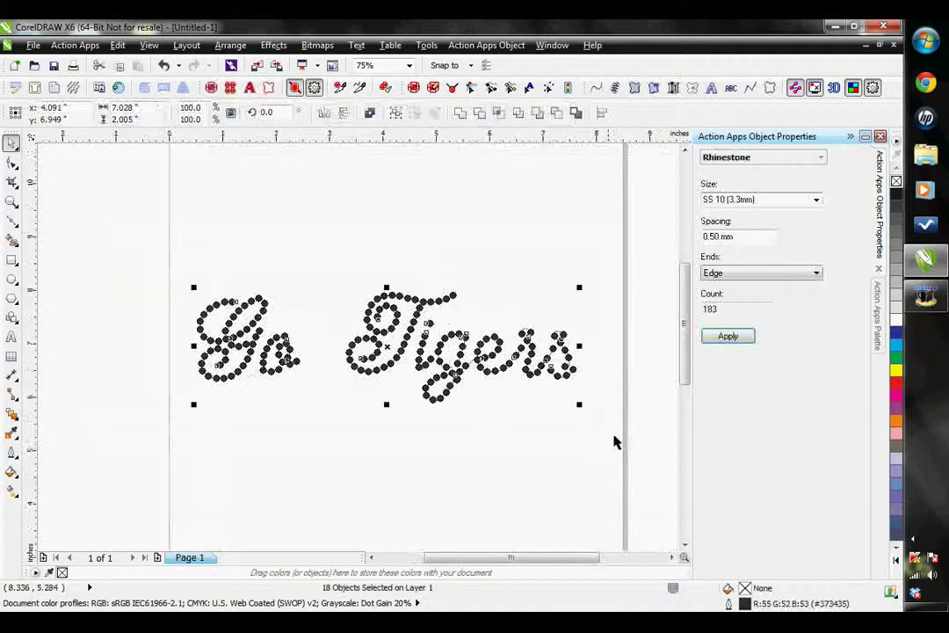
left_click(396, 113)
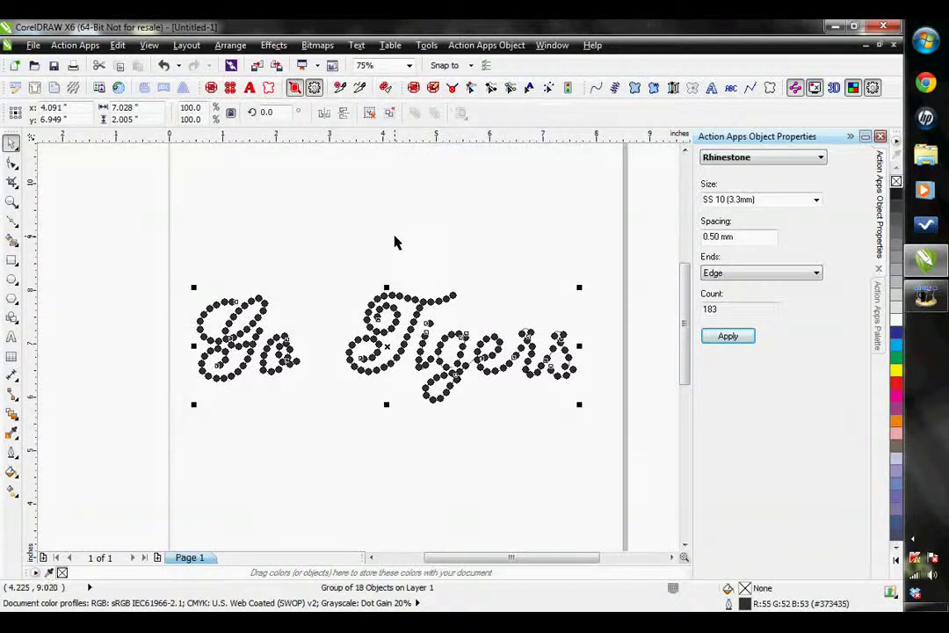
Step: Draw a shallow upward-arching curve about 11 inches wide below the "Go Tigers" text, extending past both sides of the page
left_click(685, 546)
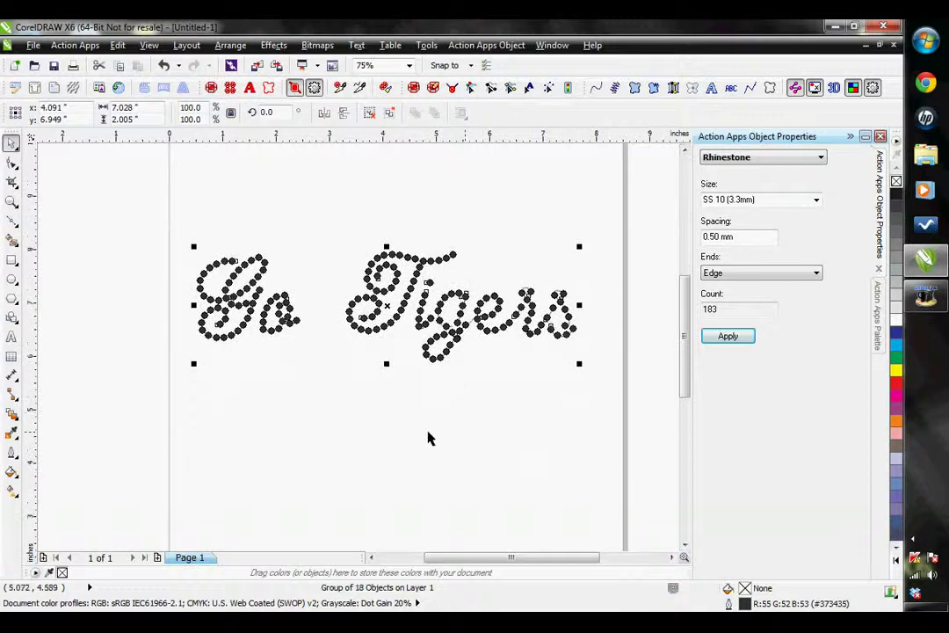
left_click(685, 546)
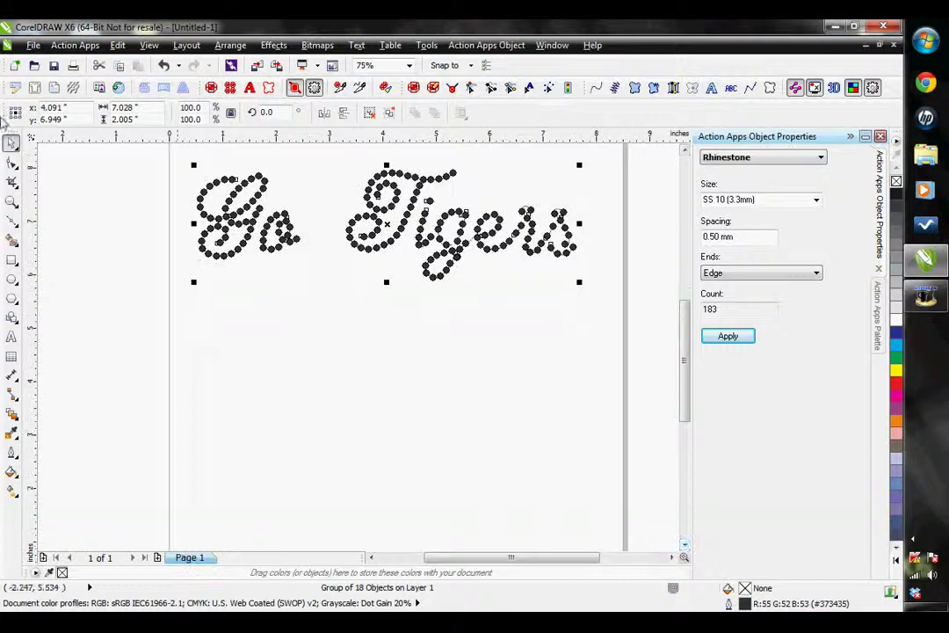
scroll(449, 344, "down", 1)
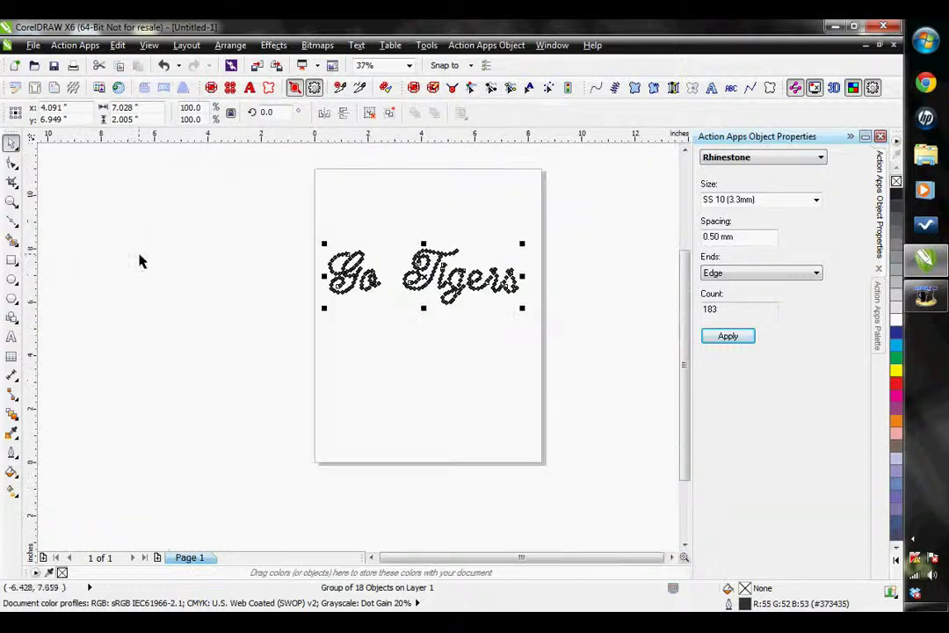
left_click(11, 223)
left_click(16, 227)
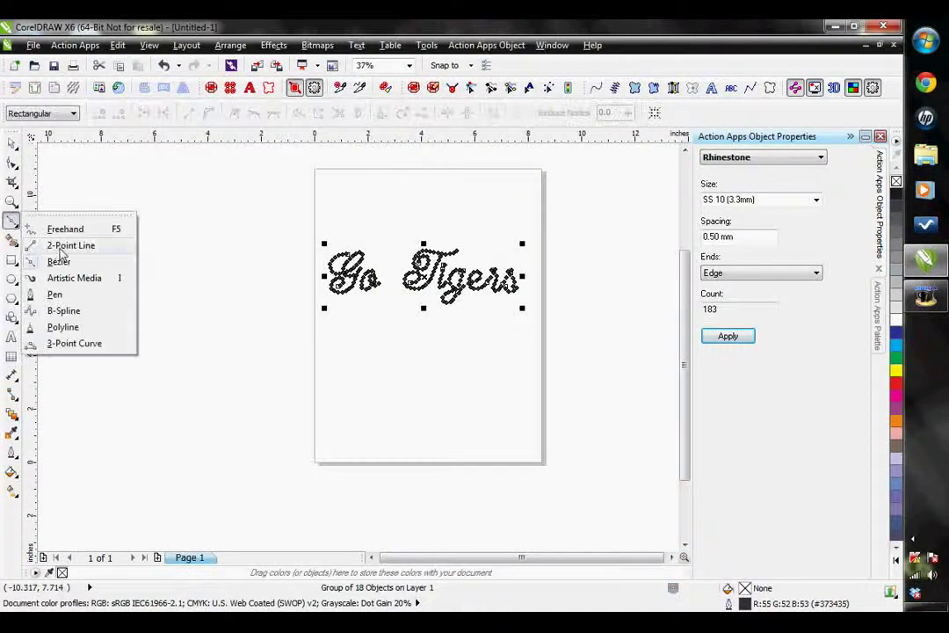
left_click(54, 227)
left_click(283, 393)
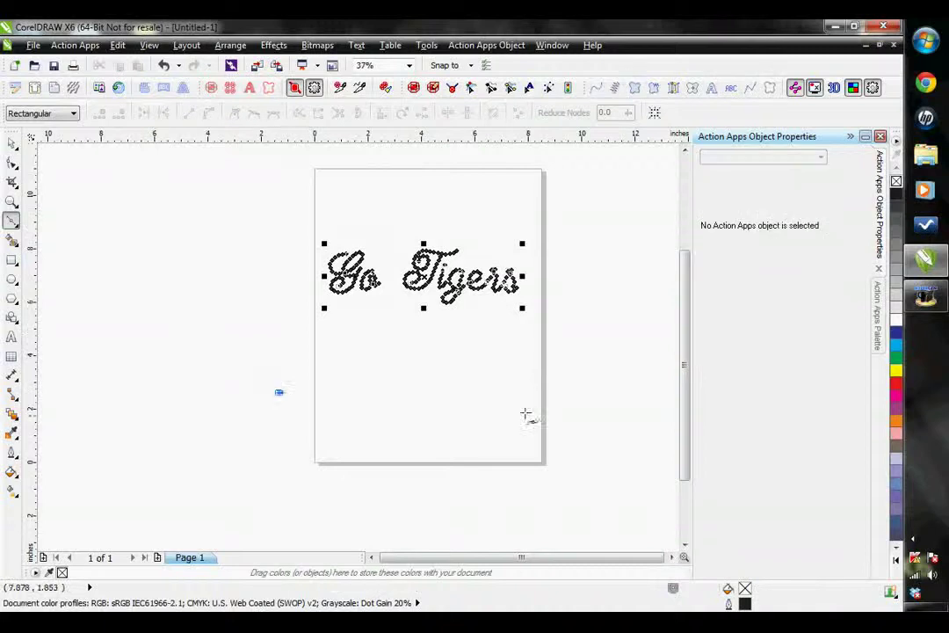
left_click_drag(572, 393, 647, 455)
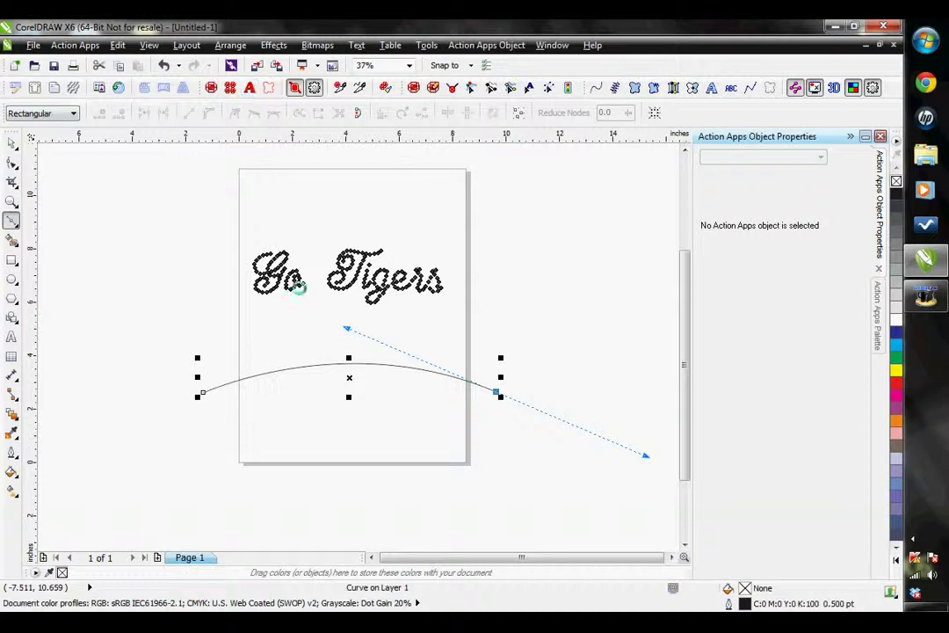
Step: Place rhinestone text along the arched curve, reading "ROAR!!" in the Serif Bold font
left_click(250, 88)
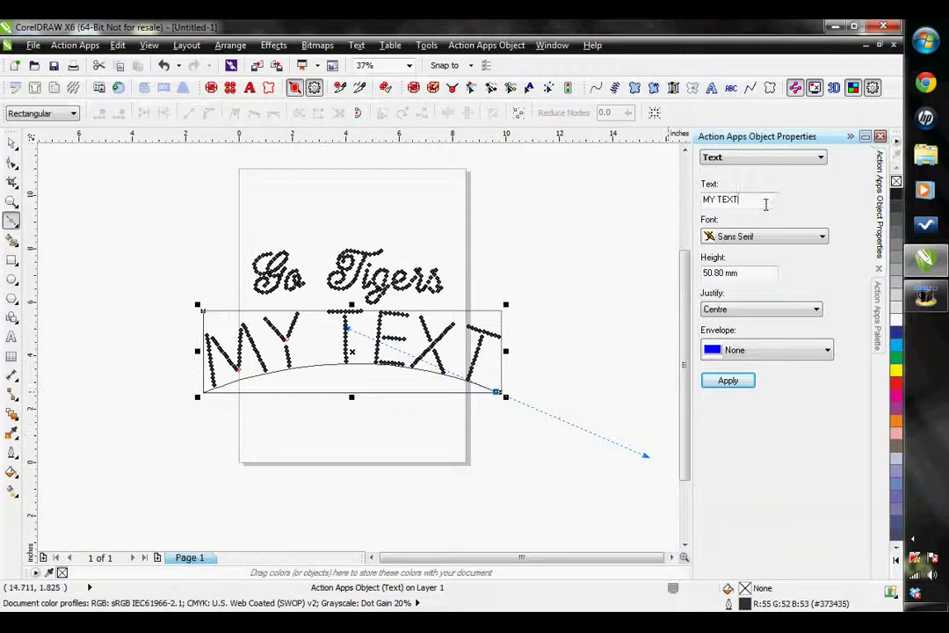
left_click_drag(770, 204, 655, 180)
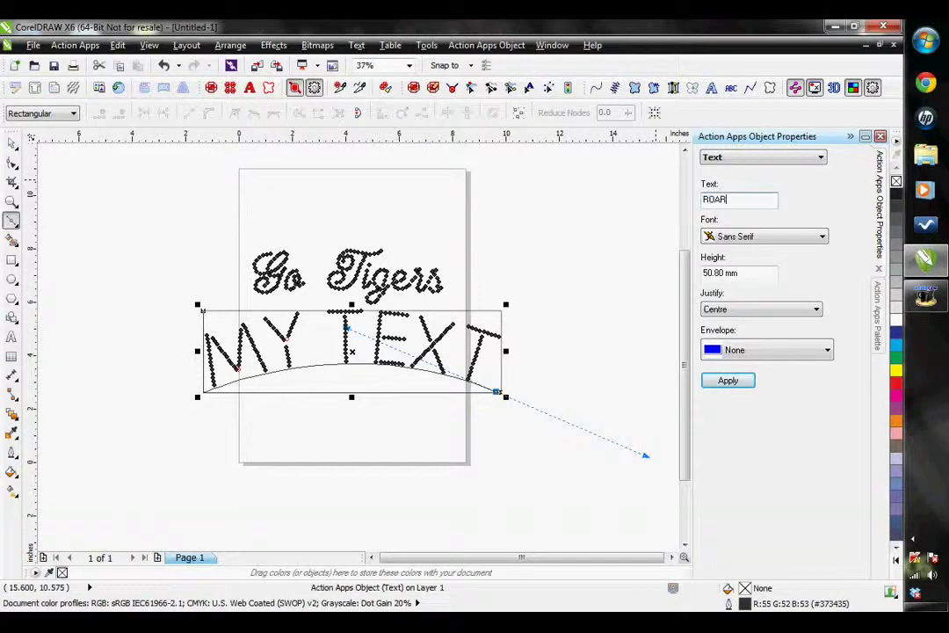
left_click(785, 239)
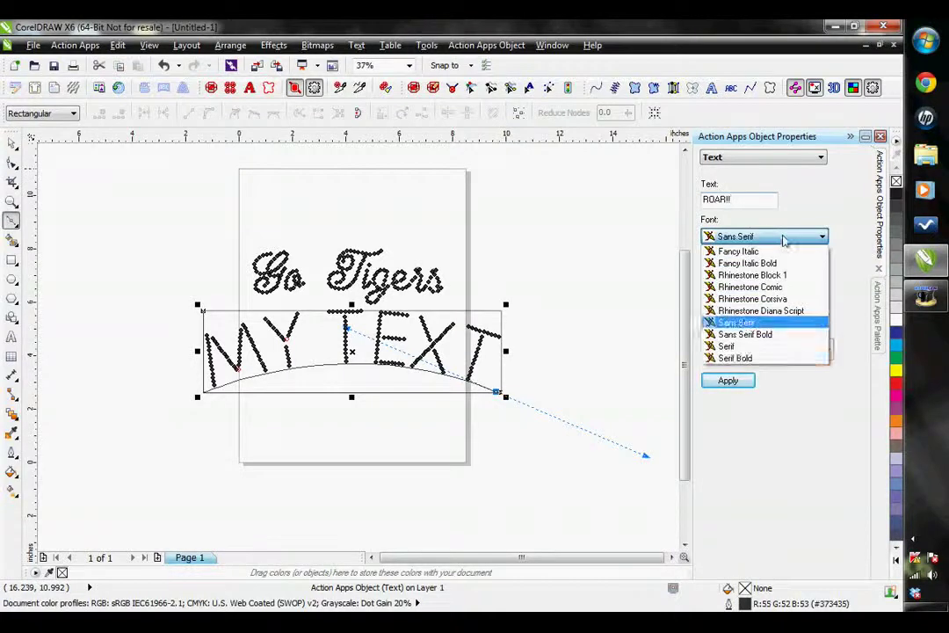
left_click(749, 359)
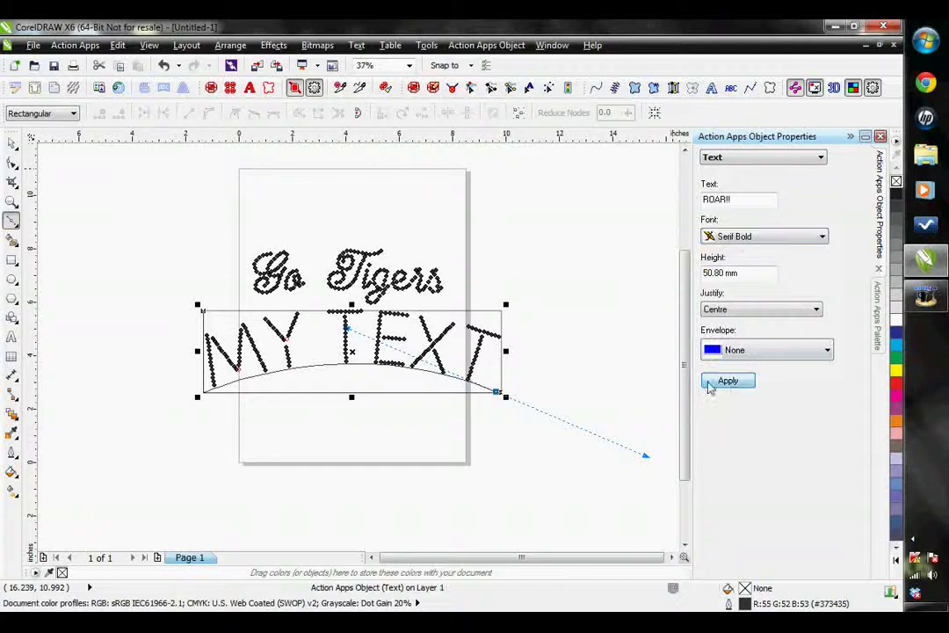
left_click(733, 385)
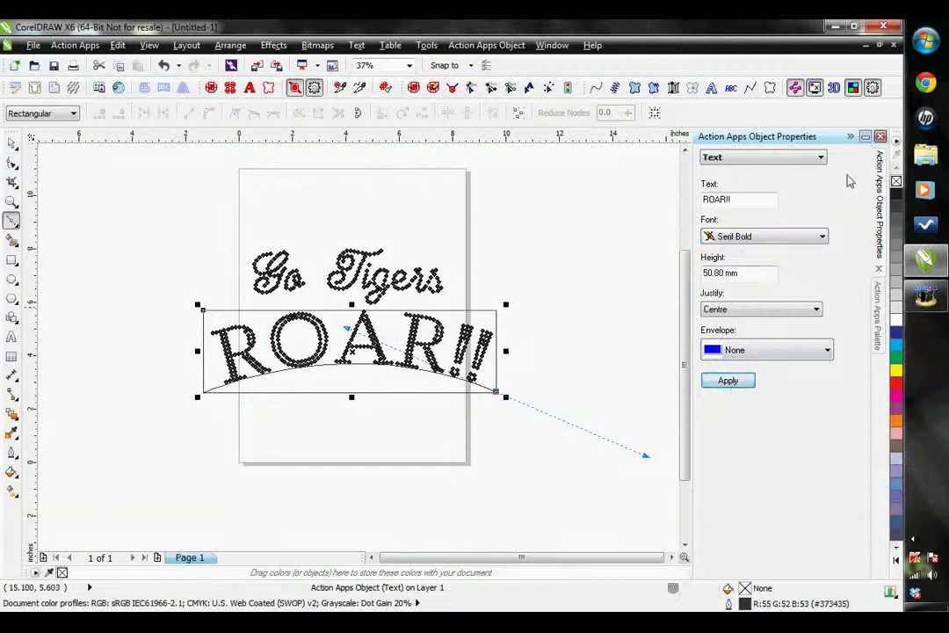
Step: Change the font of the arched "ROAR!!" text to Sans Serif Bold
left_click(763, 238)
left_click(745, 334)
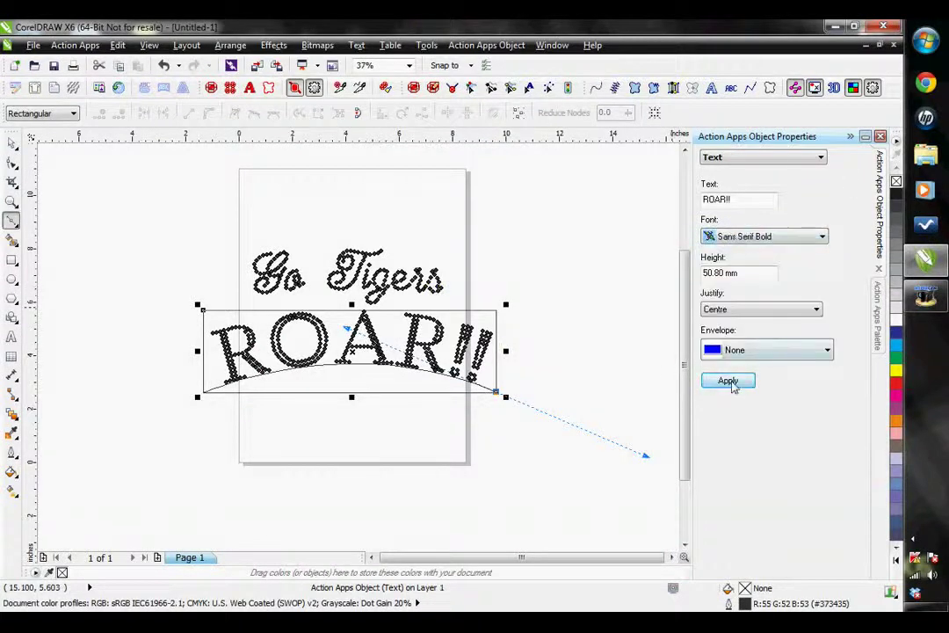
left_click(730, 382)
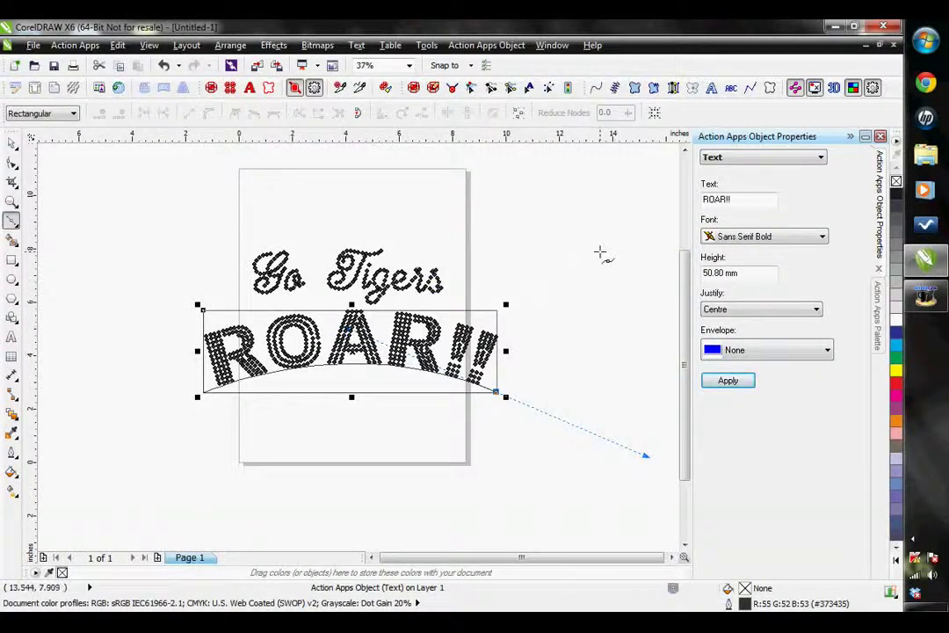
left_click(11, 141)
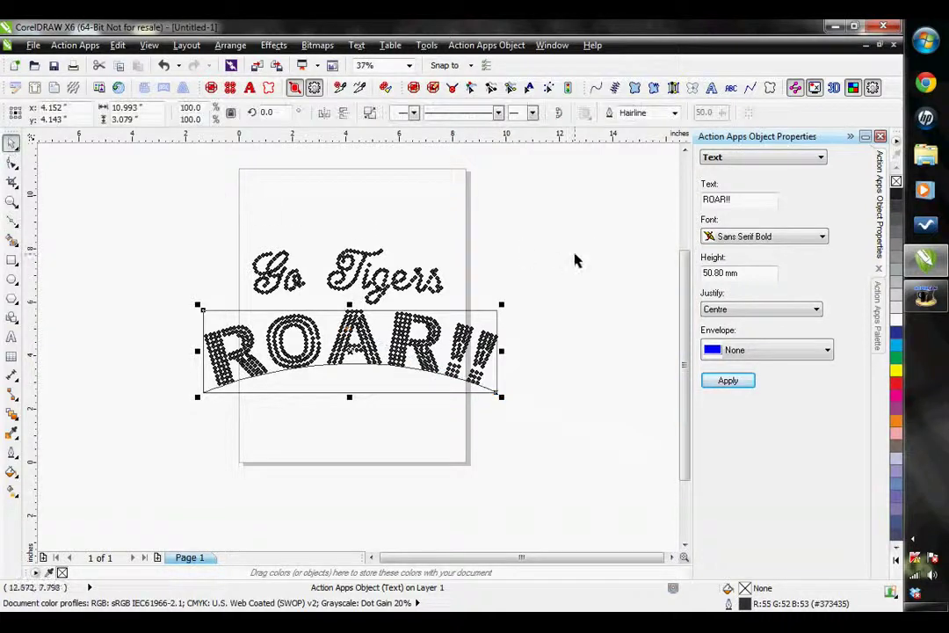